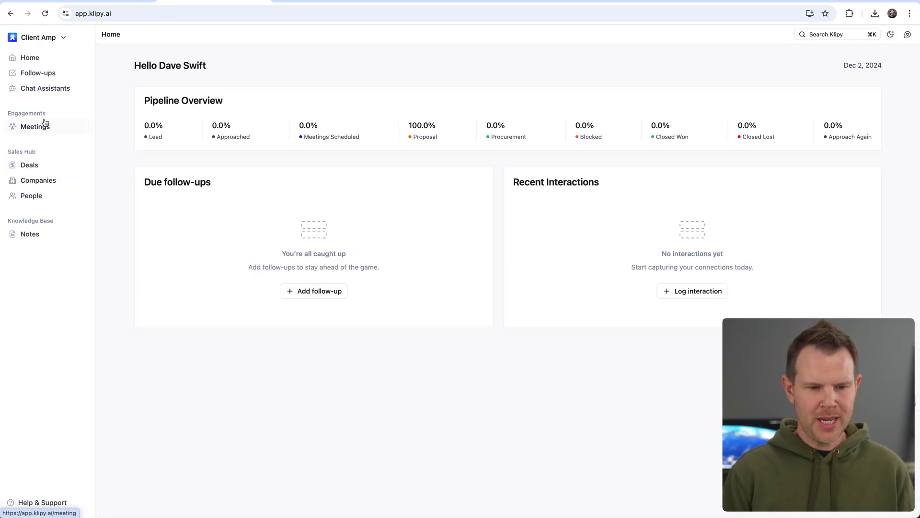
- Read the cancelled 30-minute meeting email on the doplac.com contact's record and return to the people list
{"action": "left_click", "coordinate": [38, 195]}
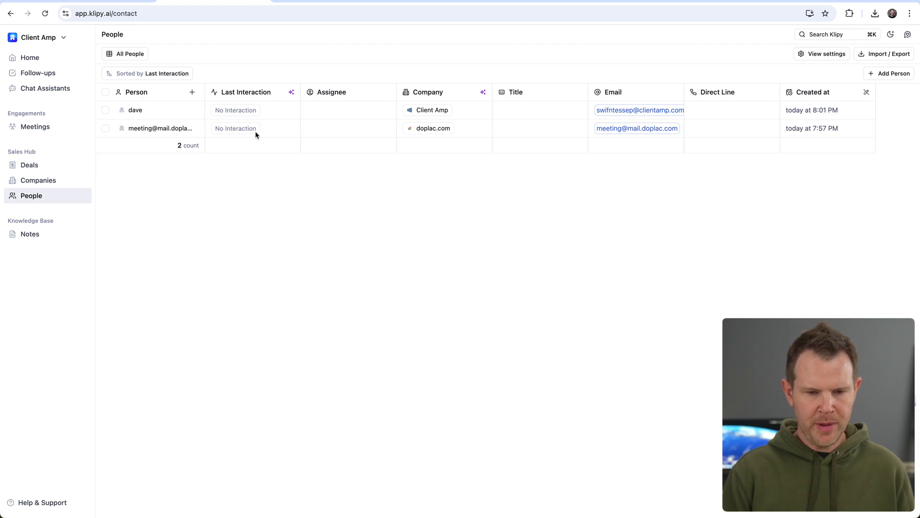
{"action": "left_click", "coordinate": [140, 128]}
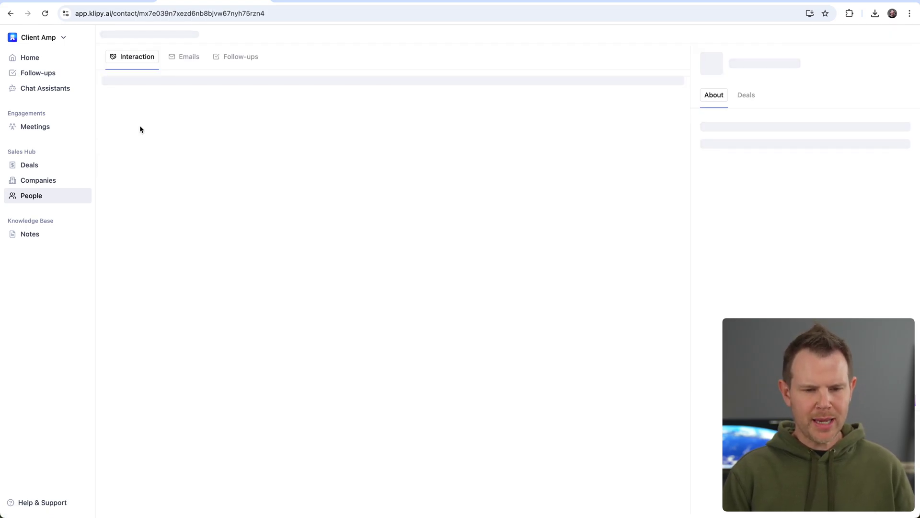
{"action": "left_click", "coordinate": [187, 57]}
{"action": "left_click", "coordinate": [370, 114]}
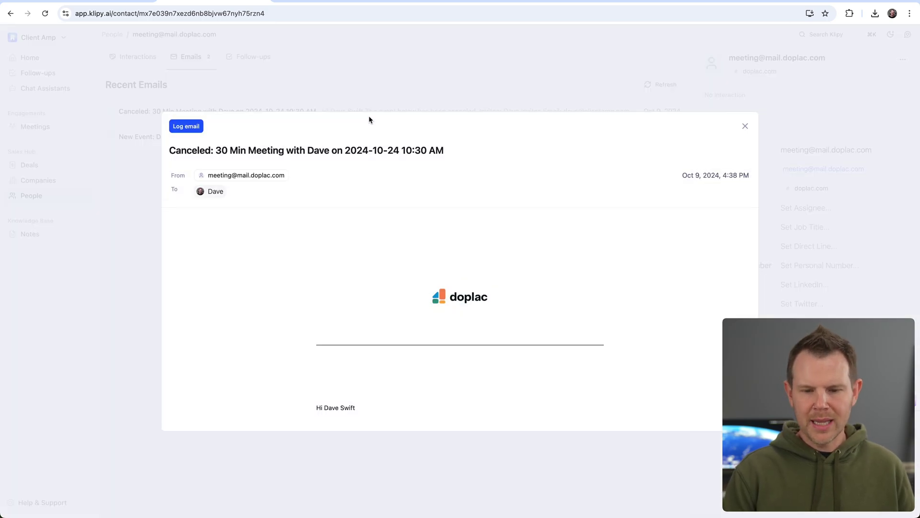
{"action": "scroll", "coordinate": [446, 292], "scroll_direction": "down", "scroll_amount": 10}
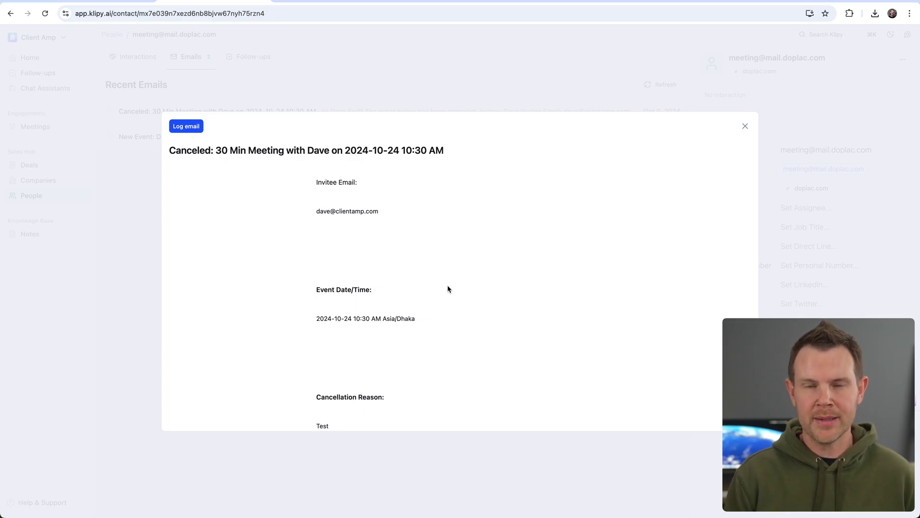
{"action": "left_click", "coordinate": [745, 126]}
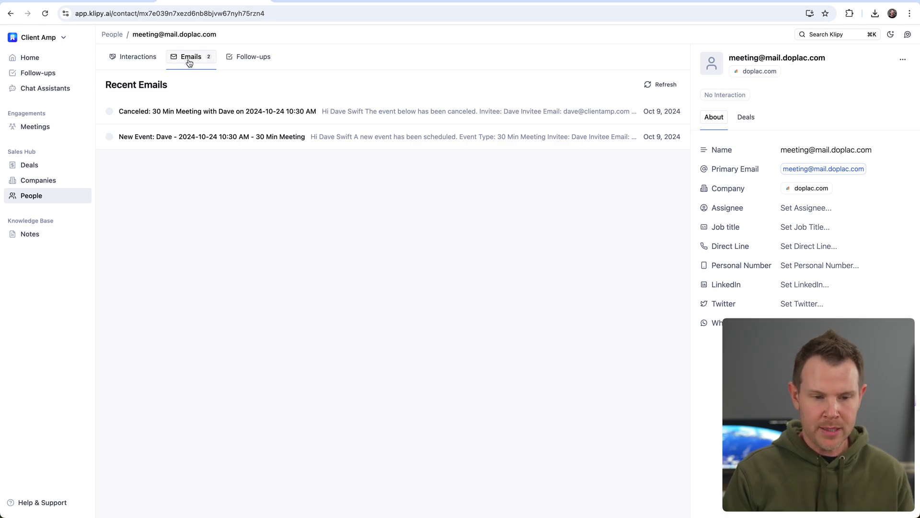
{"action": "left_click", "coordinate": [112, 39]}
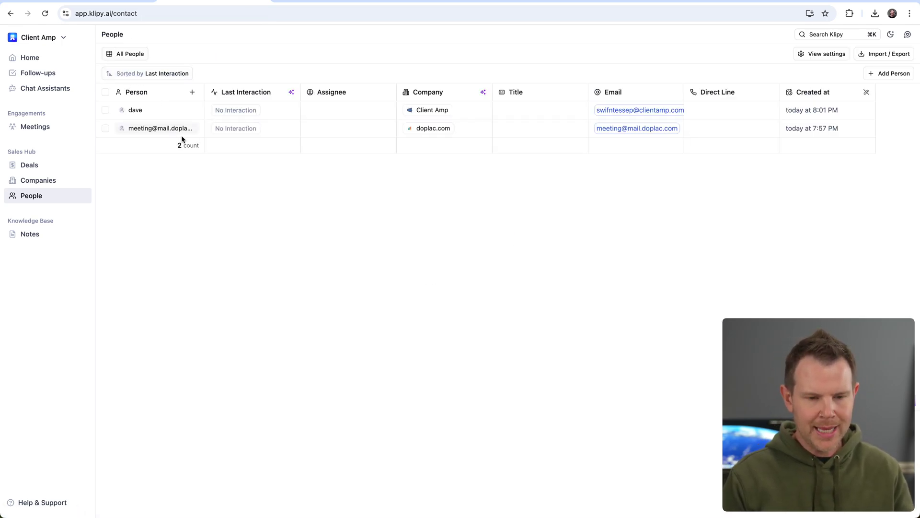
- Start a Meeting interaction for the doplac.com contact titled "Coffee Meeting" with the note "Flkjsadl;kjasdl;kjafsd"
{"action": "left_click", "coordinate": [147, 130]}
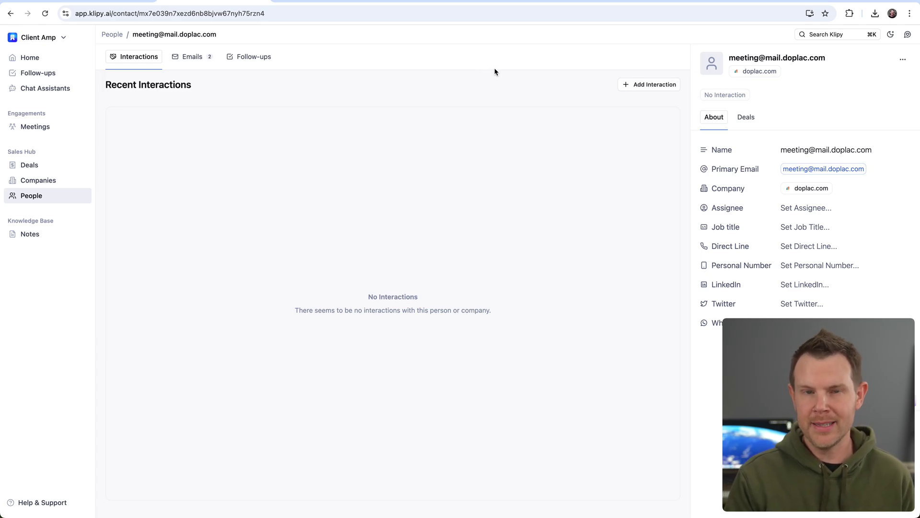
{"action": "left_click", "coordinate": [667, 87]}
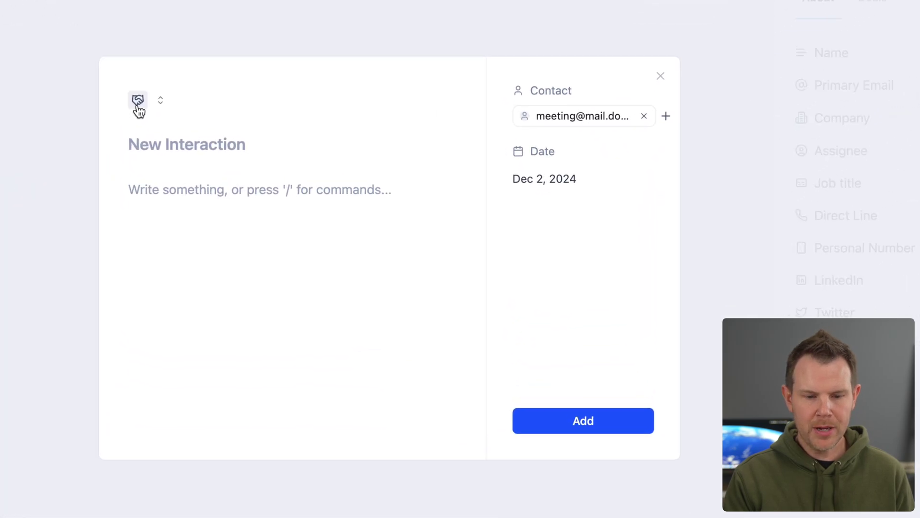
{"action": "left_click", "coordinate": [137, 101]}
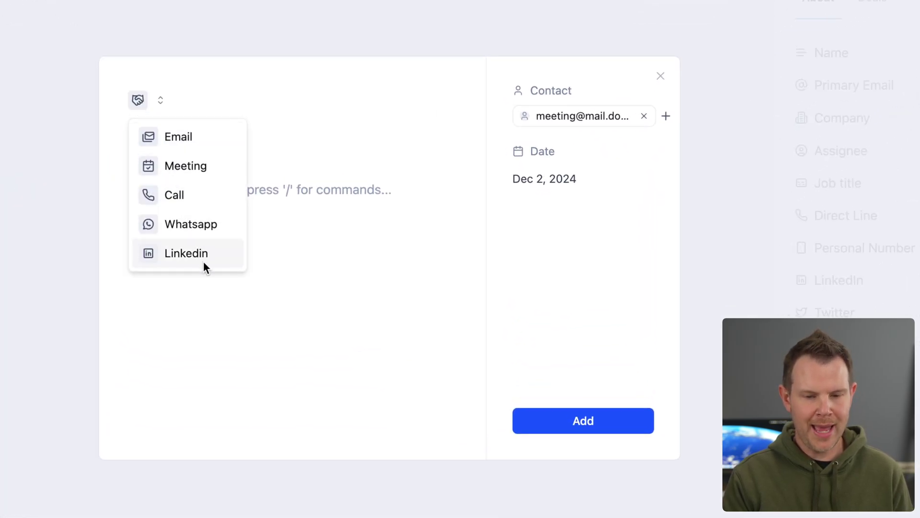
{"action": "left_click", "coordinate": [197, 175]}
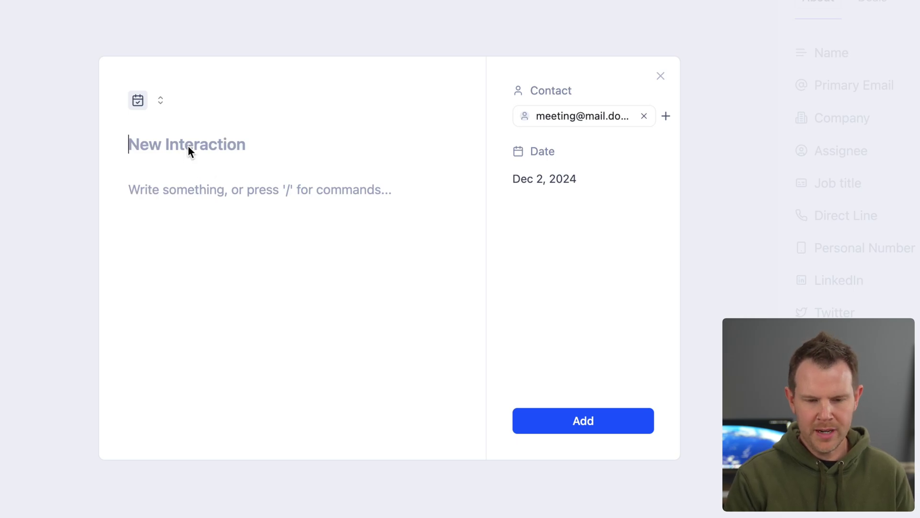
{"action": "type", "text": "Coffee Meeting"}
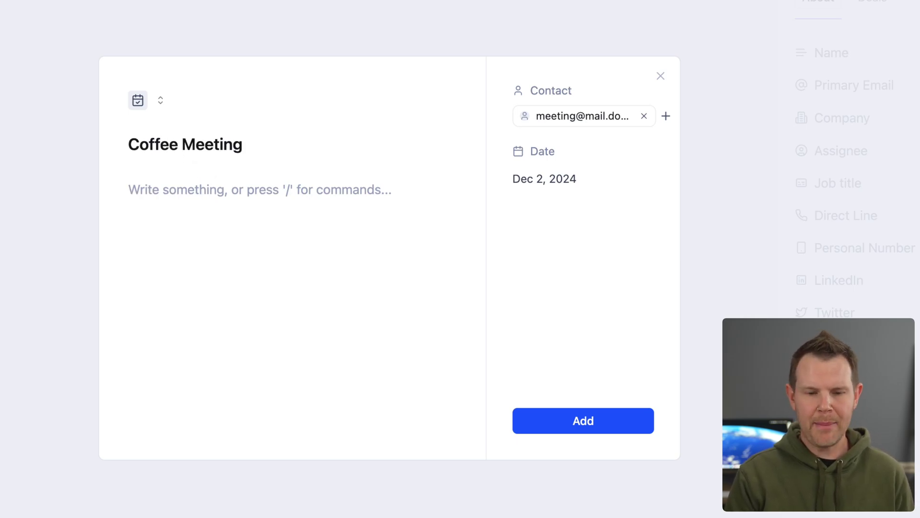
{"action": "type", "text": "Flkjsadl;kjasdl;kjafsd"}
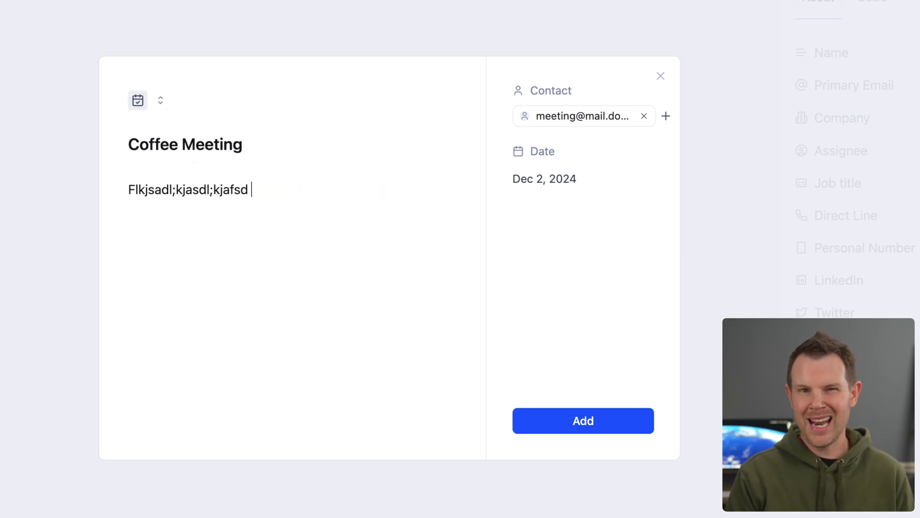
- Add a Heading 1 reading "Heading" and a bullet "lk;jsadf" below the note, and save the interaction
{"action": "key", "text": "Return"}
{"action": "type", "text": "/"}
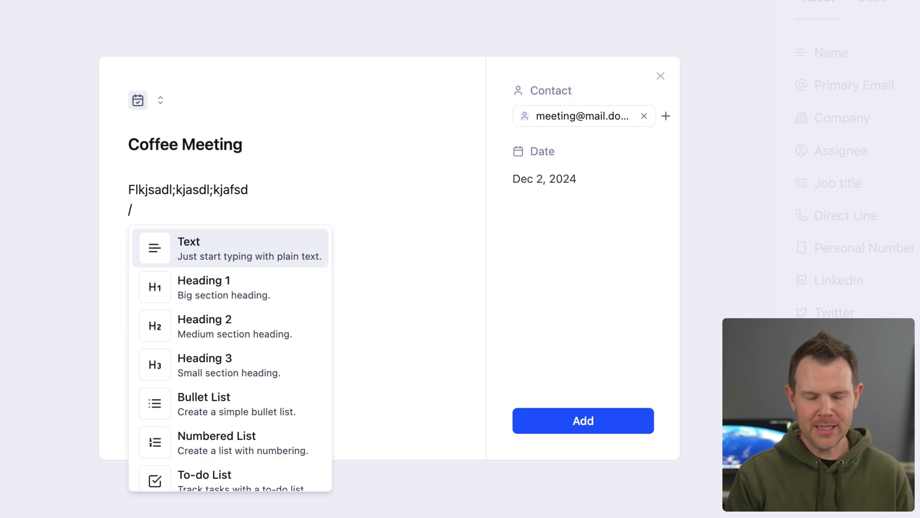
{"action": "key", "text": "Down"}
{"action": "key", "text": "Down"}
{"action": "key", "text": "Up"}
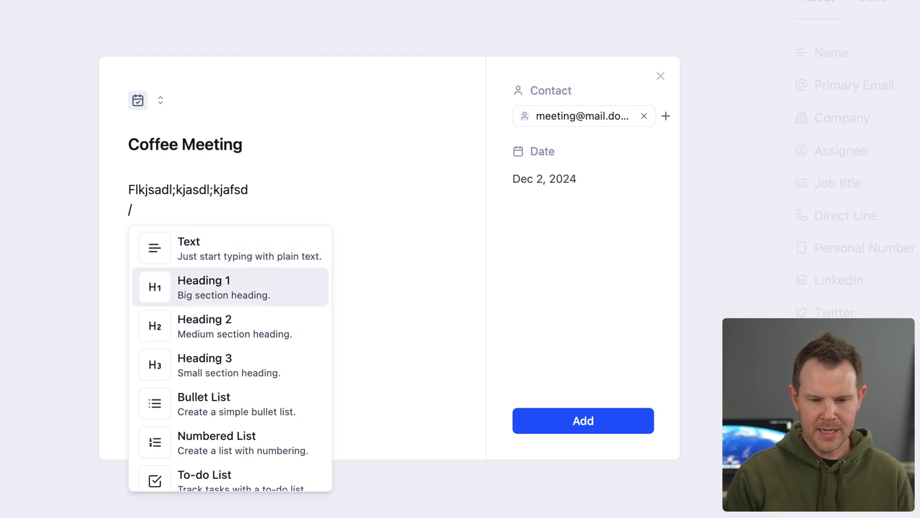
{"action": "key", "text": "Return"}
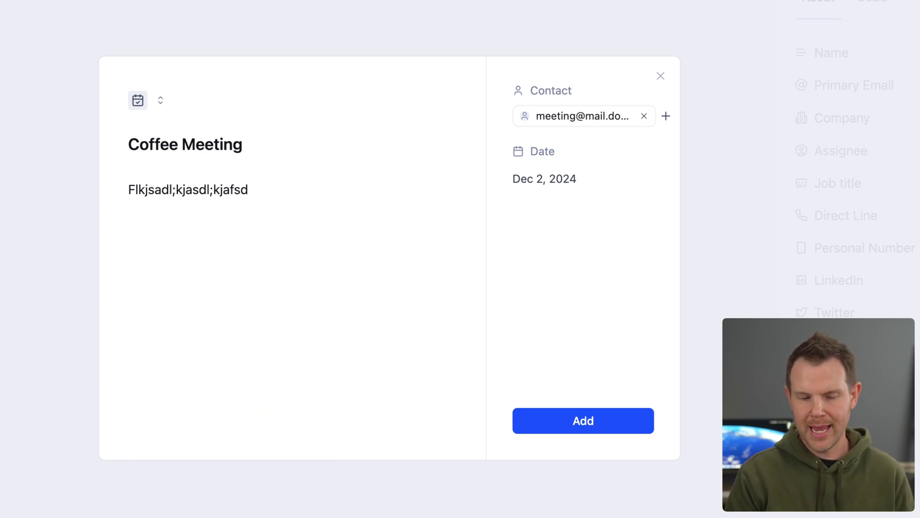
{"action": "type", "text": "Heading"}
{"action": "key", "text": "Return"}
{"action": "type", "text": "- "}
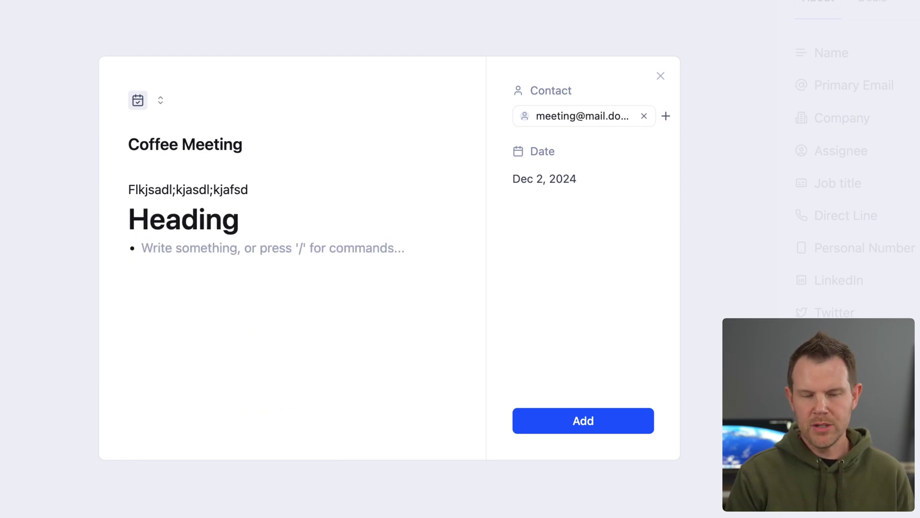
{"action": "type", "text": "lk;jsadf"}
{"action": "key", "text": "Return"}
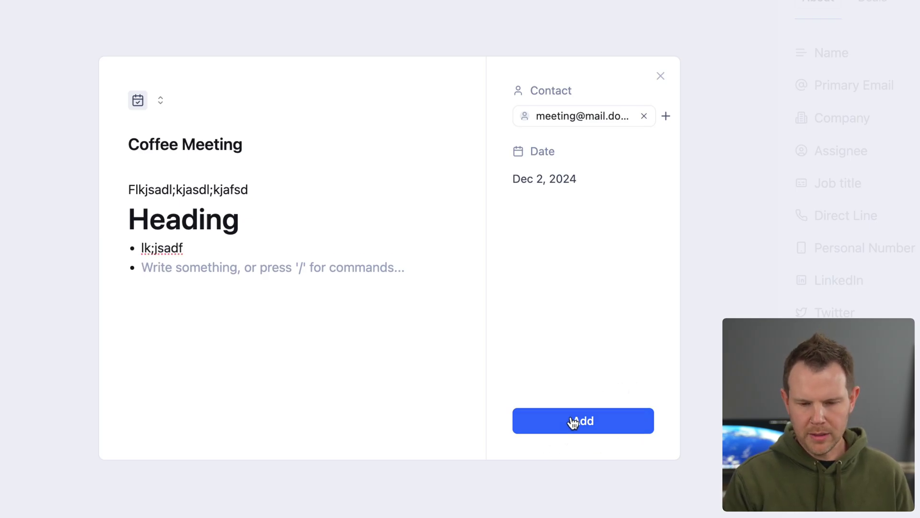
{"action": "left_click", "coordinate": [577, 422]}
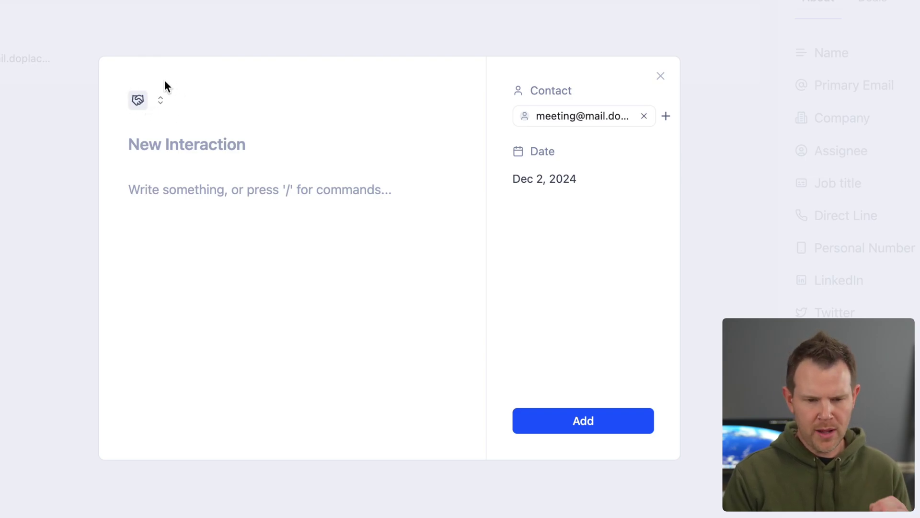
- Try to add an untitled Email interaction dated Dec 1, 2024 for the contact, and close the form
{"action": "left_click", "coordinate": [138, 110]}
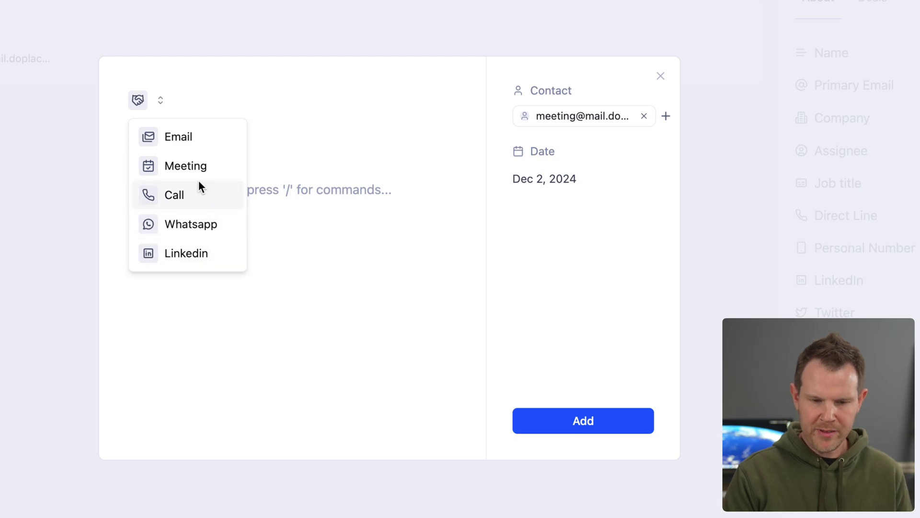
{"action": "left_click", "coordinate": [188, 140]}
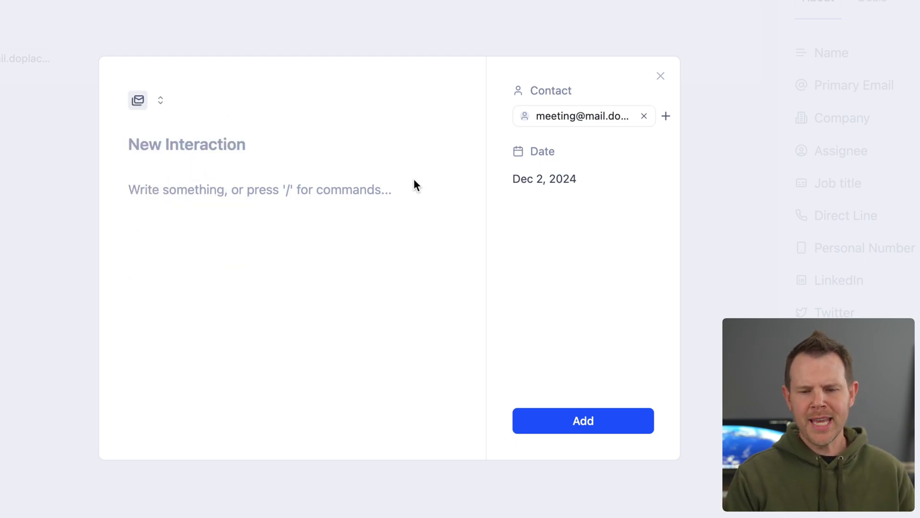
{"action": "left_click", "coordinate": [557, 190]}
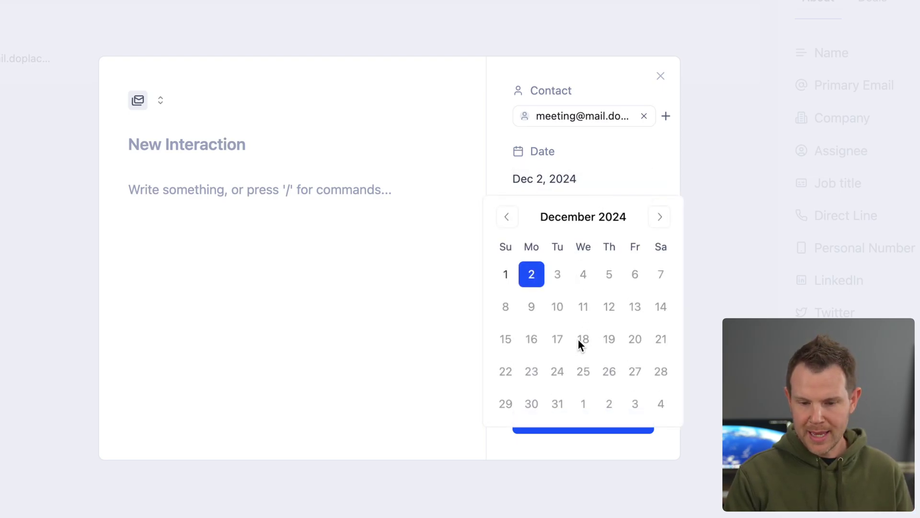
{"action": "left_click", "coordinate": [511, 281]}
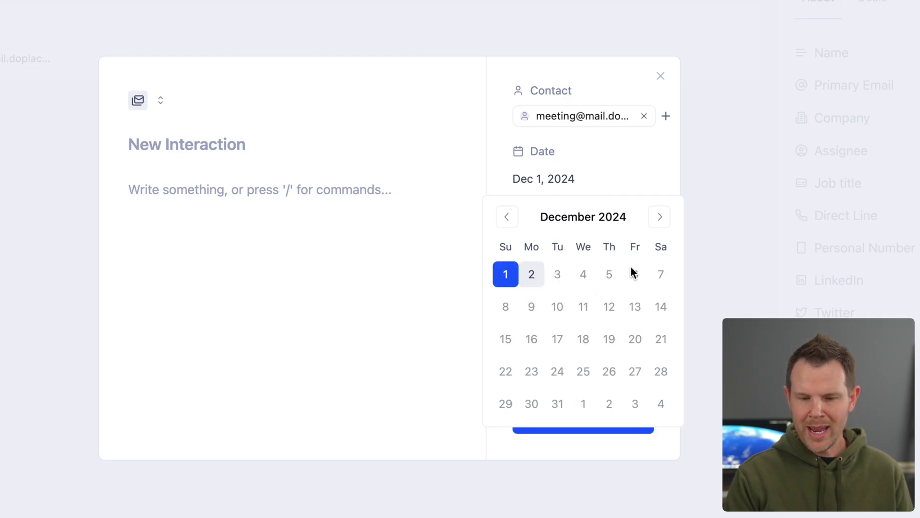
{"action": "left_click", "coordinate": [637, 168]}
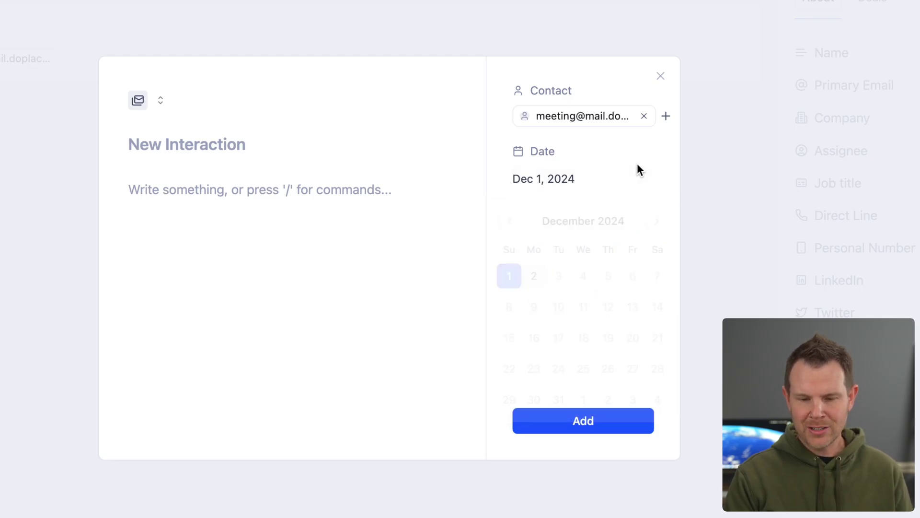
{"action": "left_click", "coordinate": [604, 424]}
{"action": "left_click", "coordinate": [660, 76]}
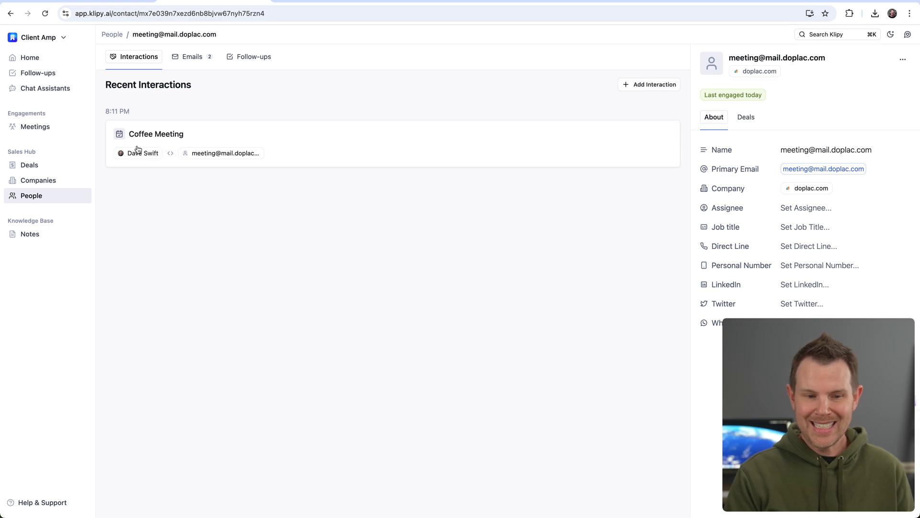
- Draft a follow-up for the contact with a title to call a person, description "Needs more paper.", and the only listed teammate as assignee
{"action": "left_click", "coordinate": [192, 64]}
{"action": "left_click", "coordinate": [245, 60]}
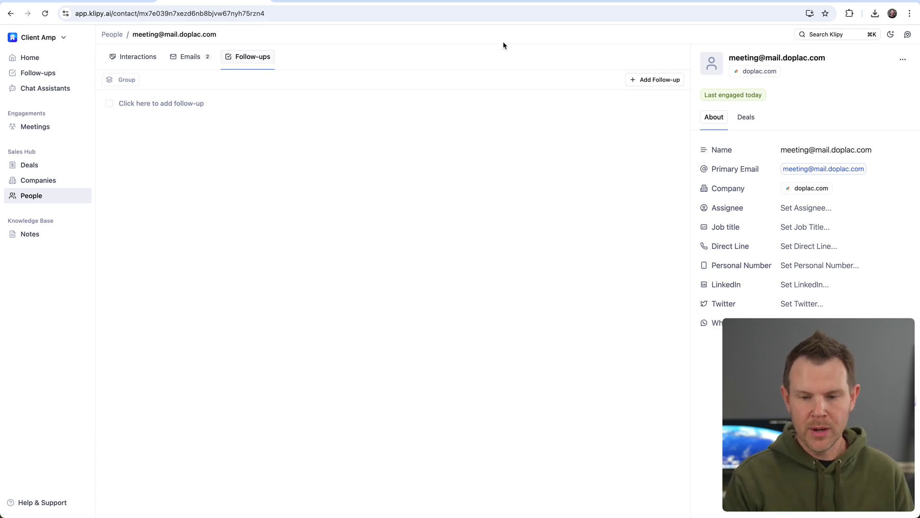
{"action": "left_click", "coordinate": [658, 79]}
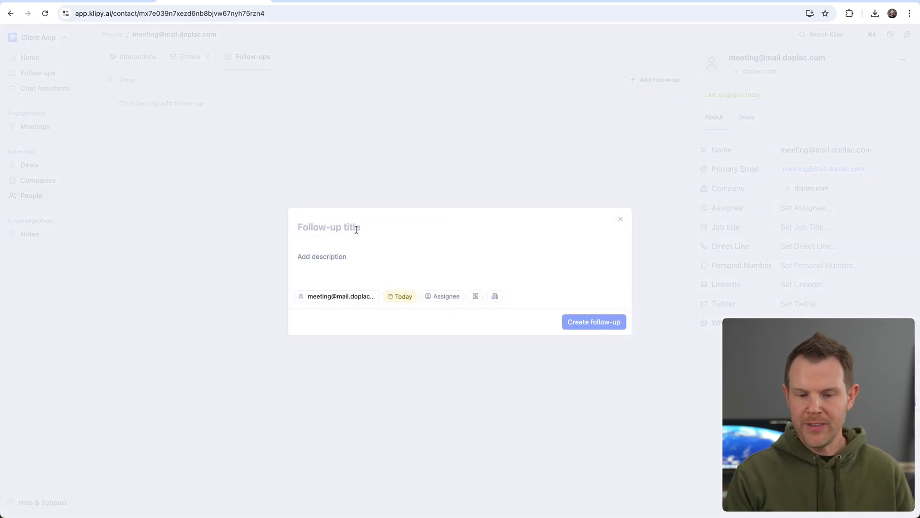
{"action": "left_click", "coordinate": [353, 229]}
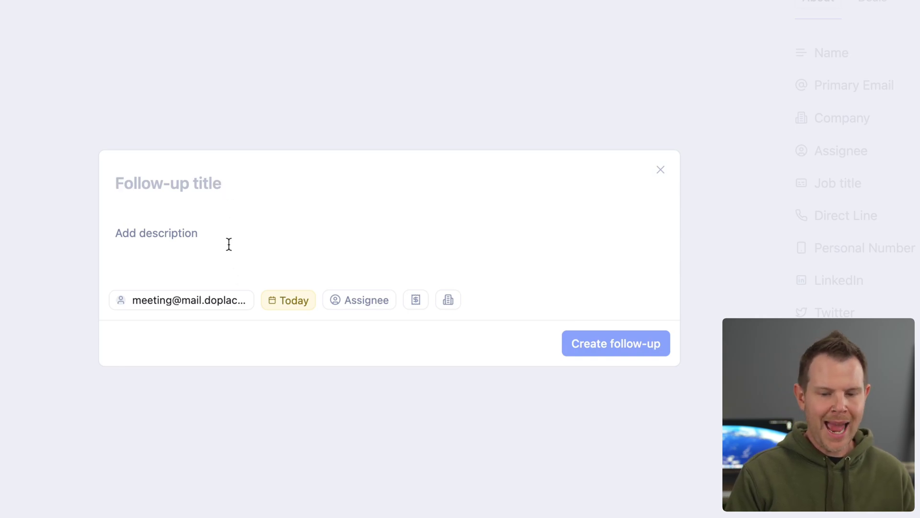
{"action": "left_click", "coordinate": [286, 302]}
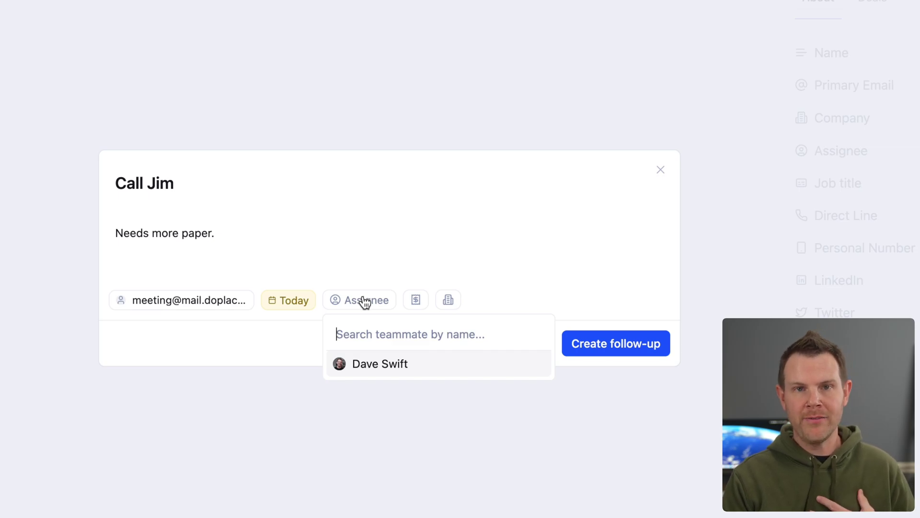
{"action": "left_click", "coordinate": [379, 362]}
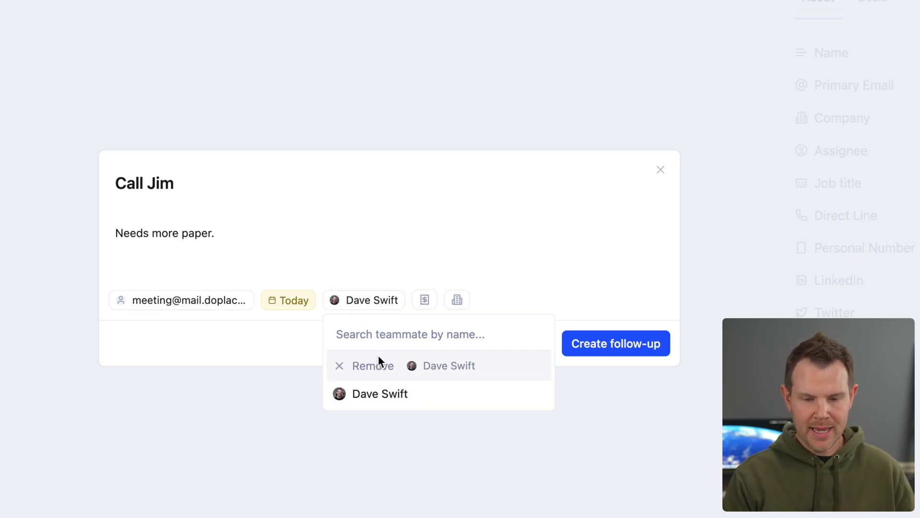
{"action": "left_click", "coordinate": [425, 301]}
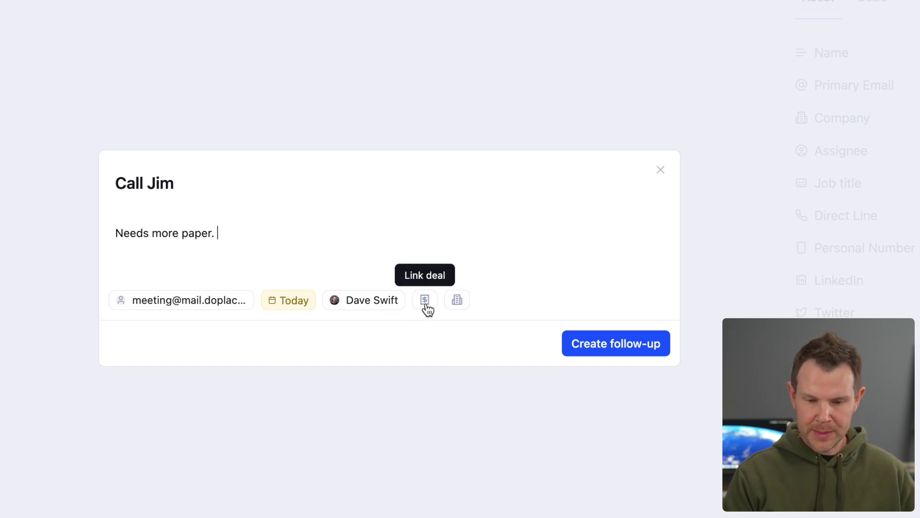
- Link the follow-up to the deal "New deal" and the company doplac.com
{"action": "left_click", "coordinate": [425, 306]}
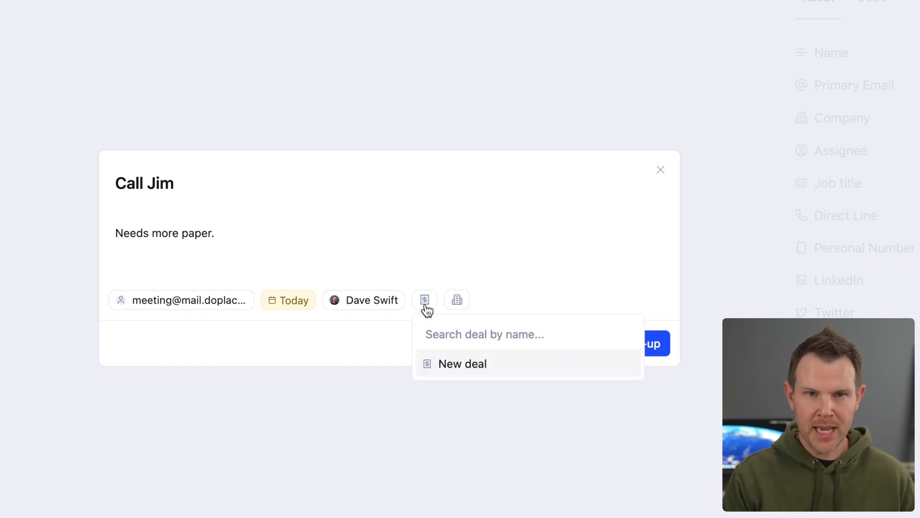
{"action": "left_click", "coordinate": [451, 363]}
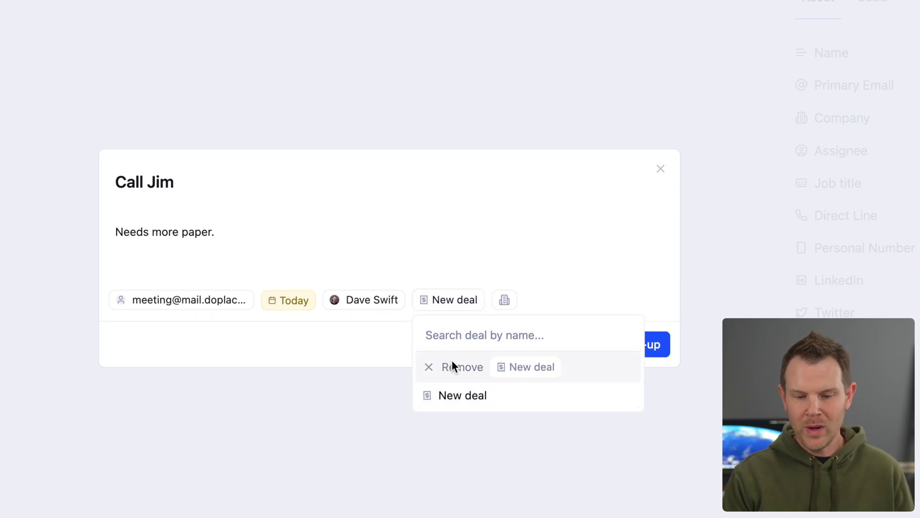
{"action": "left_click", "coordinate": [493, 228]}
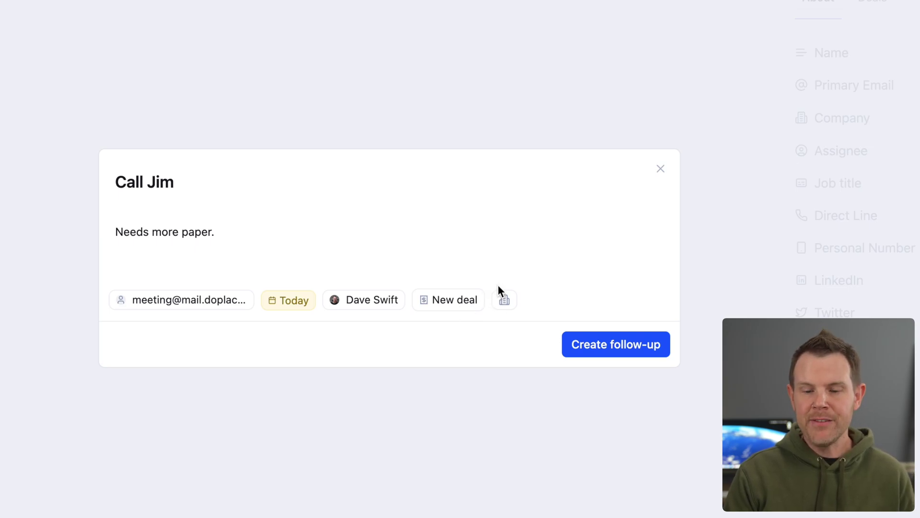
{"action": "left_click", "coordinate": [503, 301]}
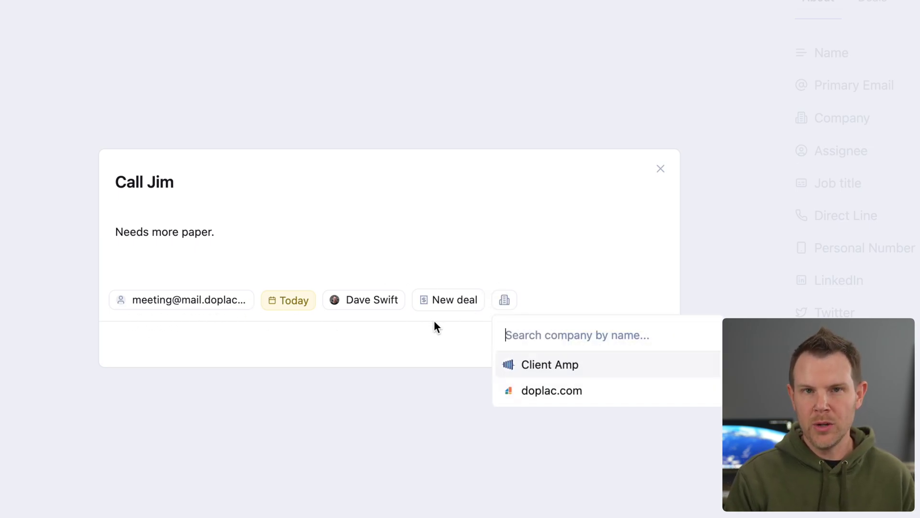
{"action": "left_click", "coordinate": [563, 389]}
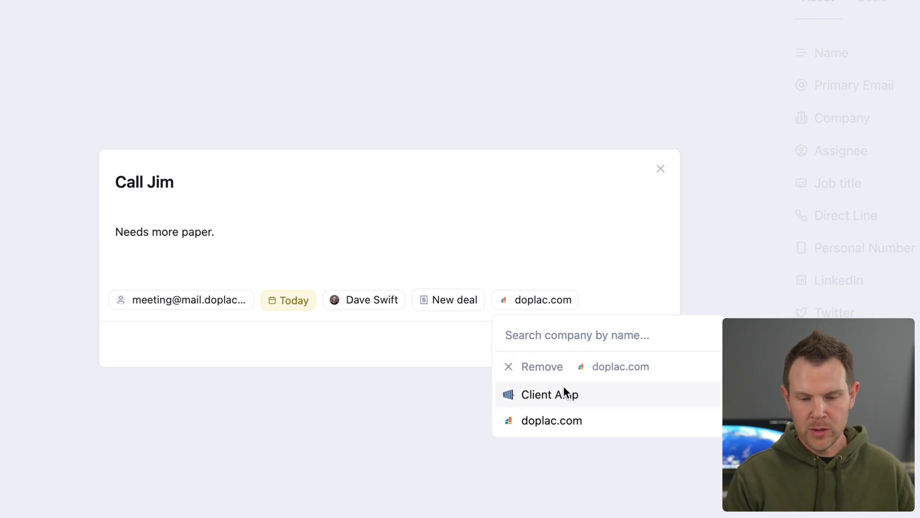
- Keep doplac.com as the linked company and create the drafted follow-up
{"action": "left_click", "coordinate": [577, 267]}
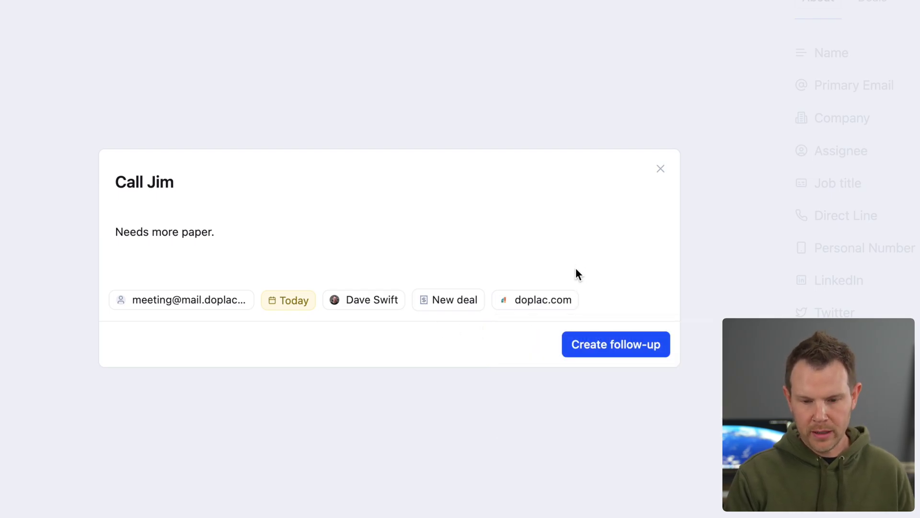
{"action": "left_click", "coordinate": [607, 344]}
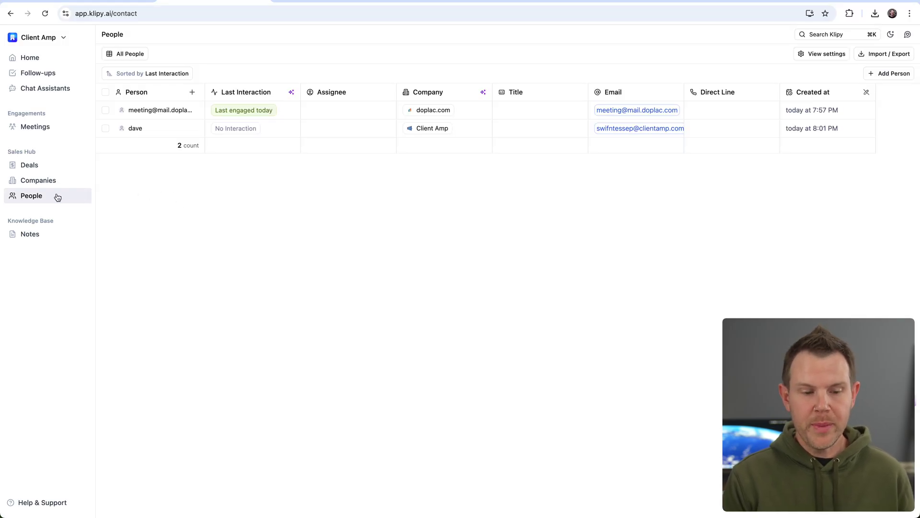
- Review the emails, follow-ups and team of the company doplac.com, and open the option for adding a person to its team
{"action": "left_click", "coordinate": [22, 181]}
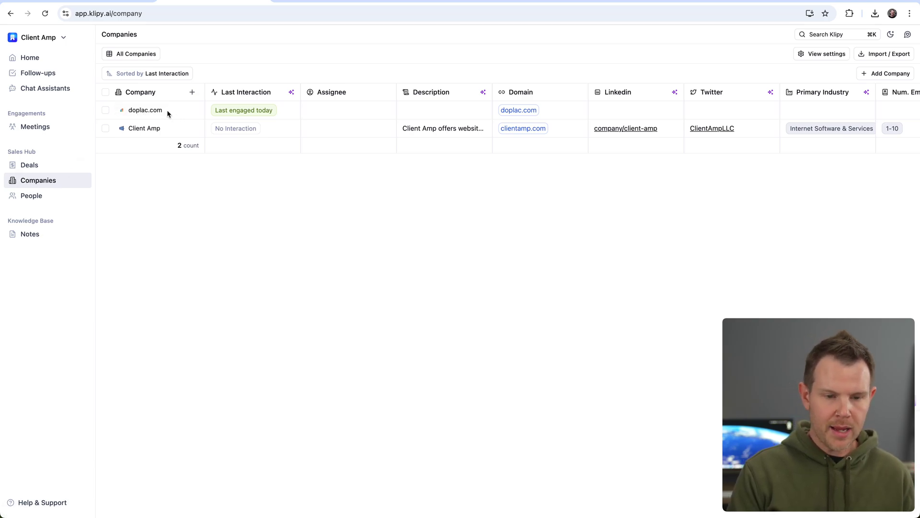
{"action": "left_click", "coordinate": [138, 110]}
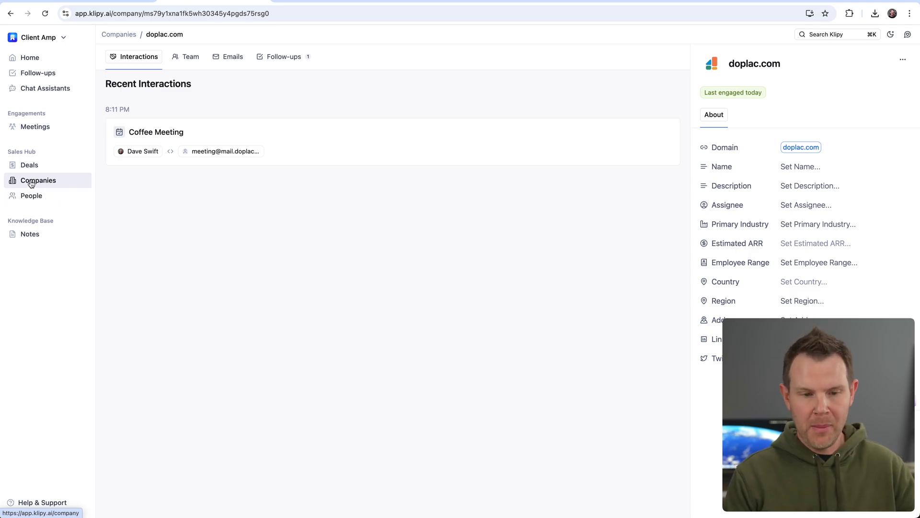
{"action": "left_click", "coordinate": [232, 61]}
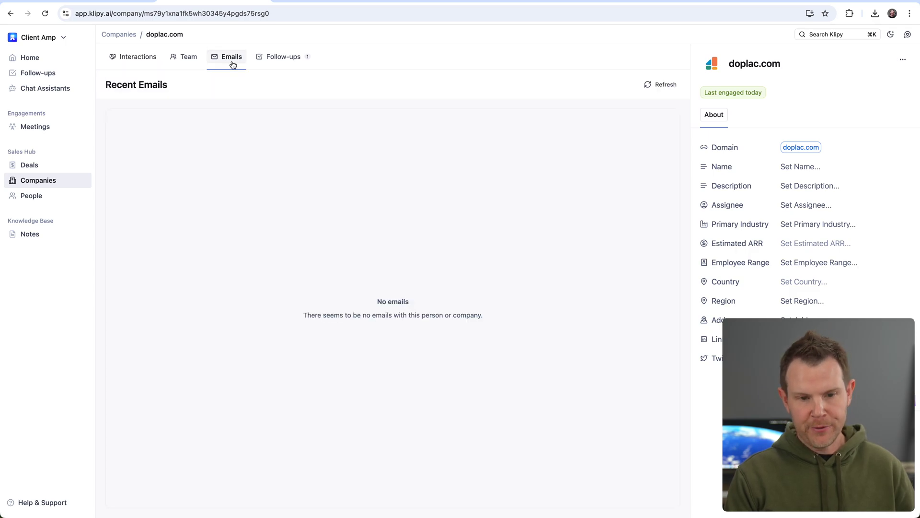
{"action": "left_click", "coordinate": [281, 59]}
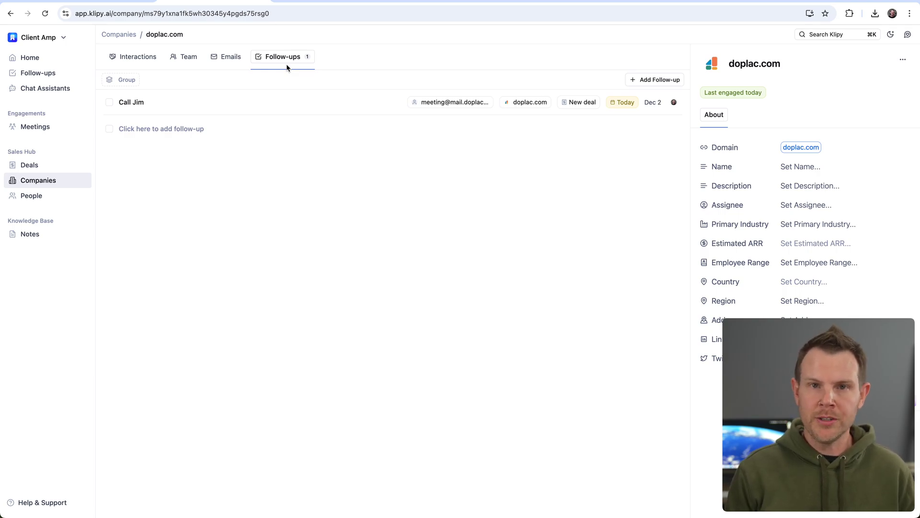
{"action": "left_click", "coordinate": [184, 58]}
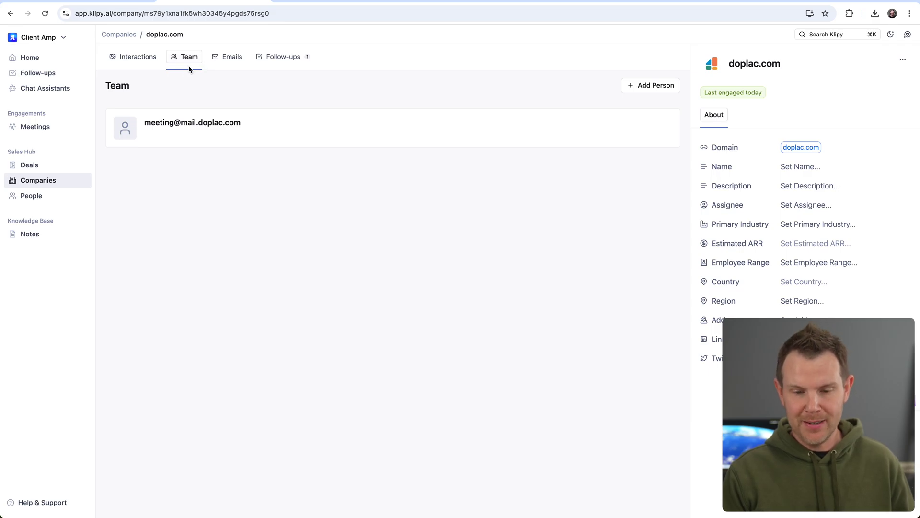
{"action": "left_click", "coordinate": [652, 92]}
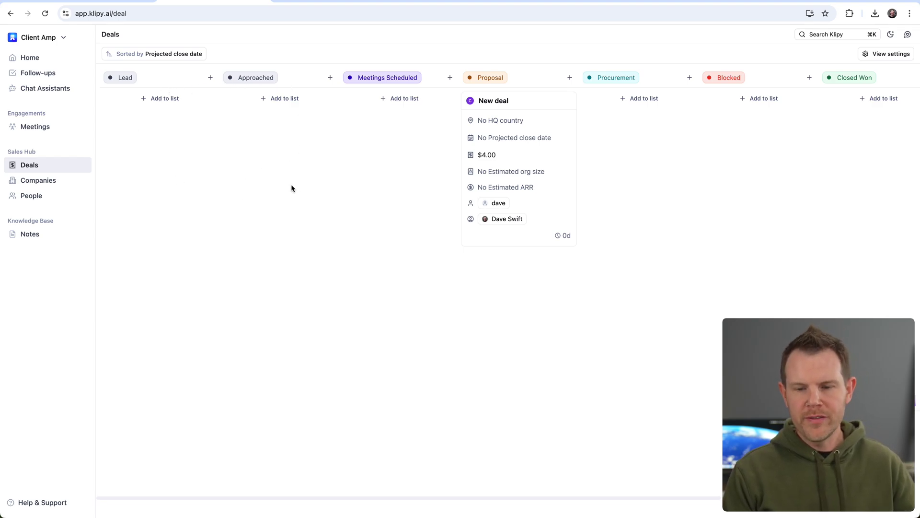
- Move the deal "New deal" to the Approached stage
{"action": "left_click_drag", "start_coordinate": [539, 103], "coordinate": [264, 138]}
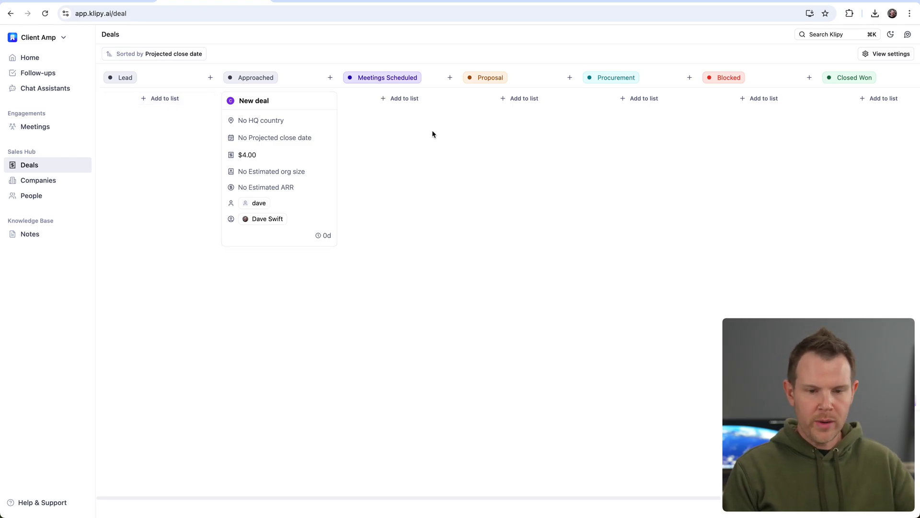
- Create a Proposal deal "My Great Deal" for Client Amp with the first listed contact, value $1500 and projected close date December 19th, 2024
{"action": "left_click", "coordinate": [512, 99]}
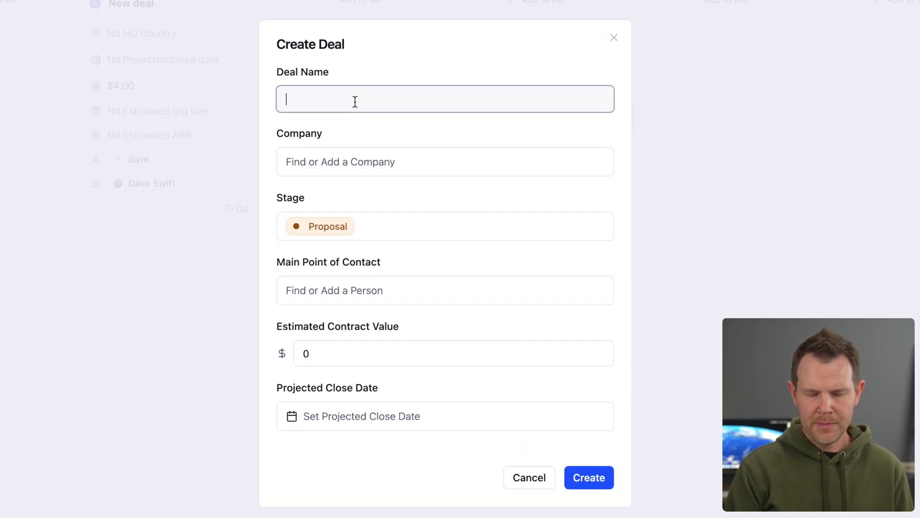
{"action": "type", "text": "My Great Deal"}
{"action": "left_click", "coordinate": [359, 161]}
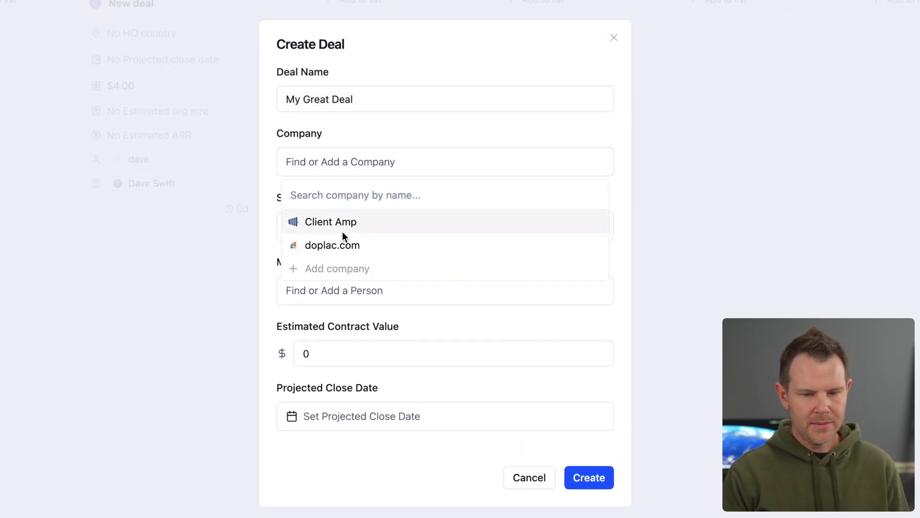
{"action": "left_click", "coordinate": [343, 230]}
{"action": "left_click", "coordinate": [363, 294]}
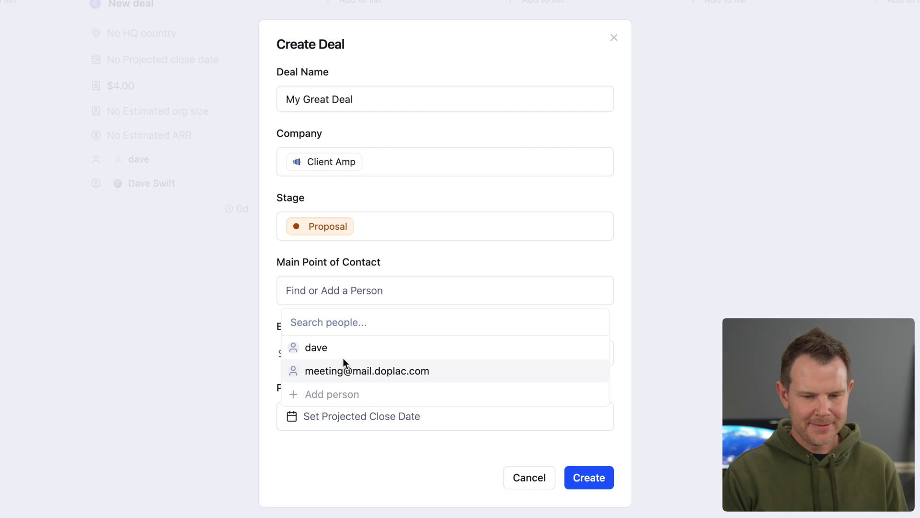
{"action": "left_click", "coordinate": [343, 355]}
{"action": "type", "text": "1500"}
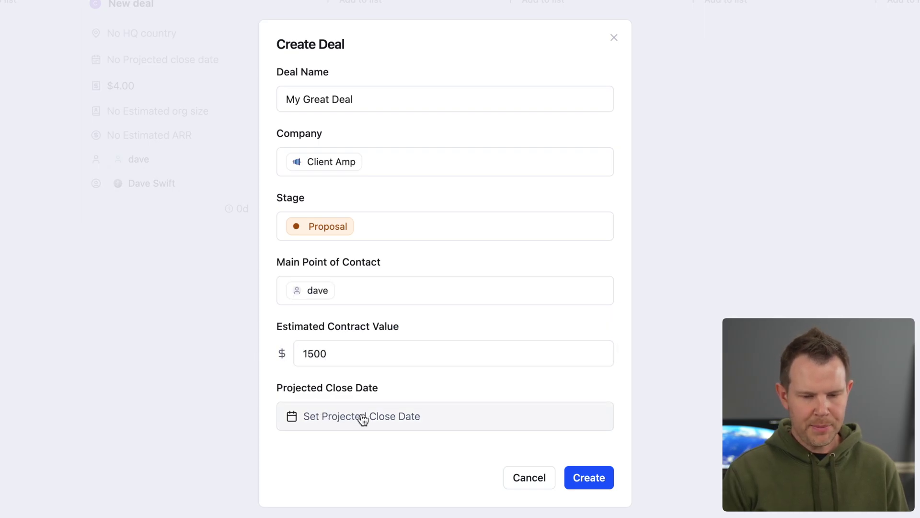
{"action": "left_click", "coordinate": [363, 417]}
{"action": "left_click", "coordinate": [391, 319]}
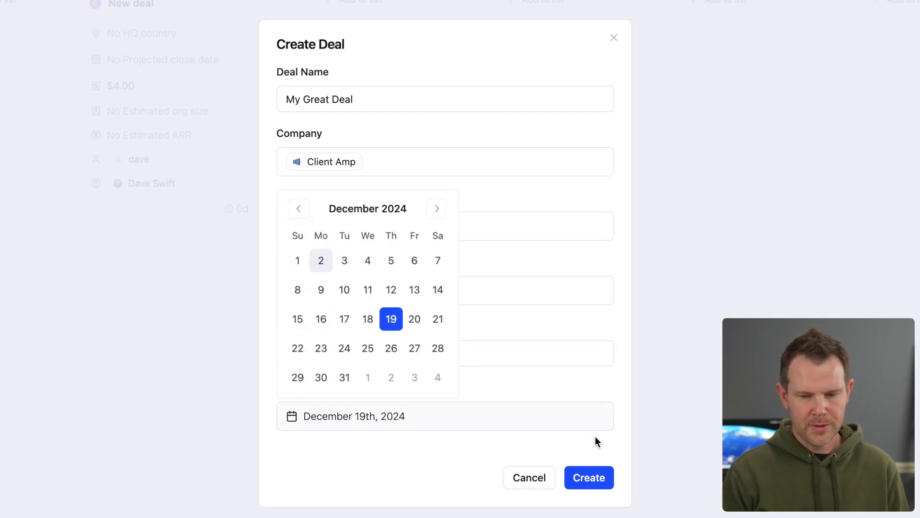
{"action": "left_click", "coordinate": [591, 477]}
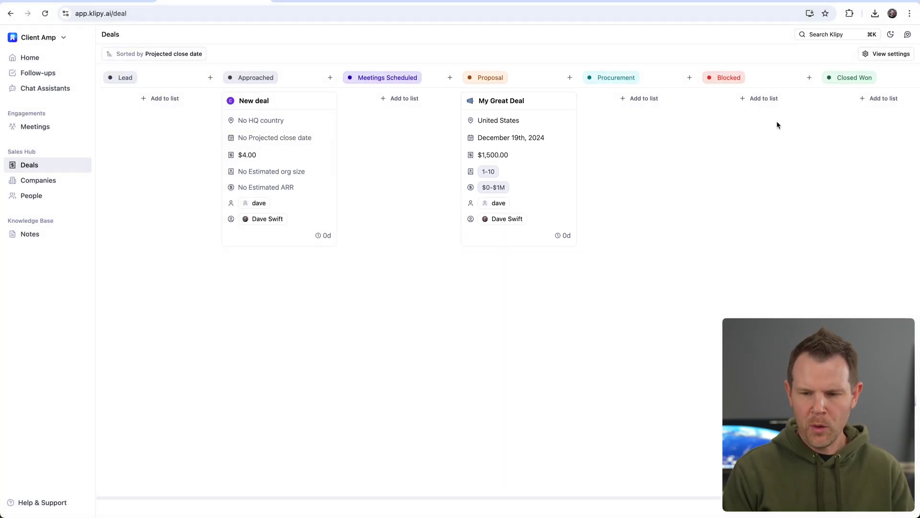
- Hide the Deal value, Estimated ARR and Assignee columns from the deal cards
{"action": "left_click", "coordinate": [889, 55]}
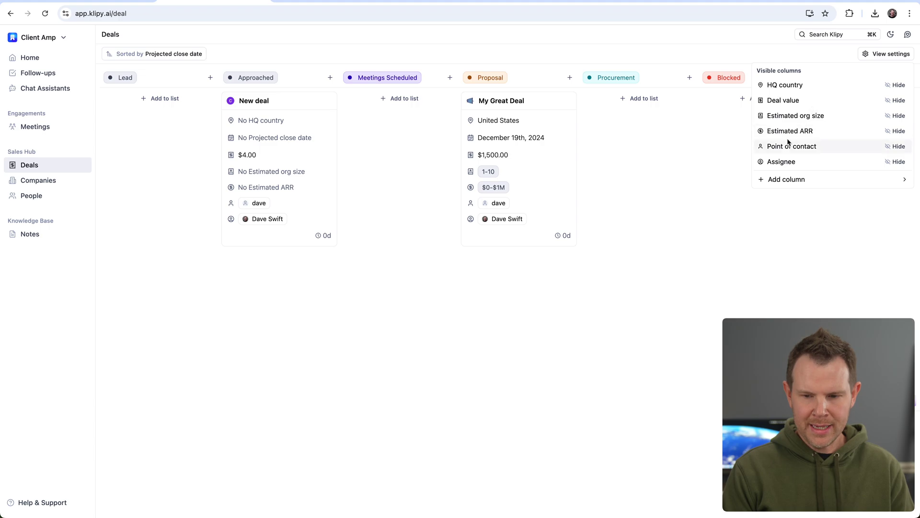
{"action": "left_click", "coordinate": [895, 100]}
{"action": "left_click", "coordinate": [895, 116]}
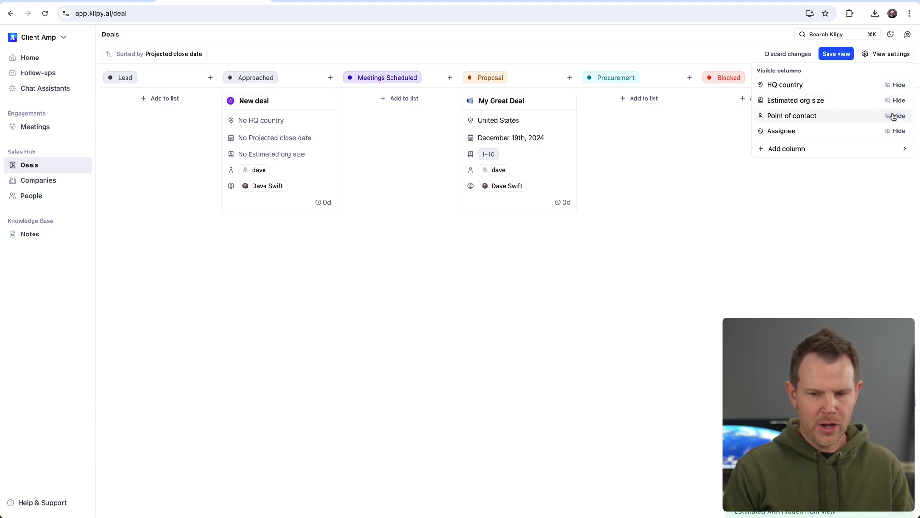
{"action": "left_click", "coordinate": [892, 131]}
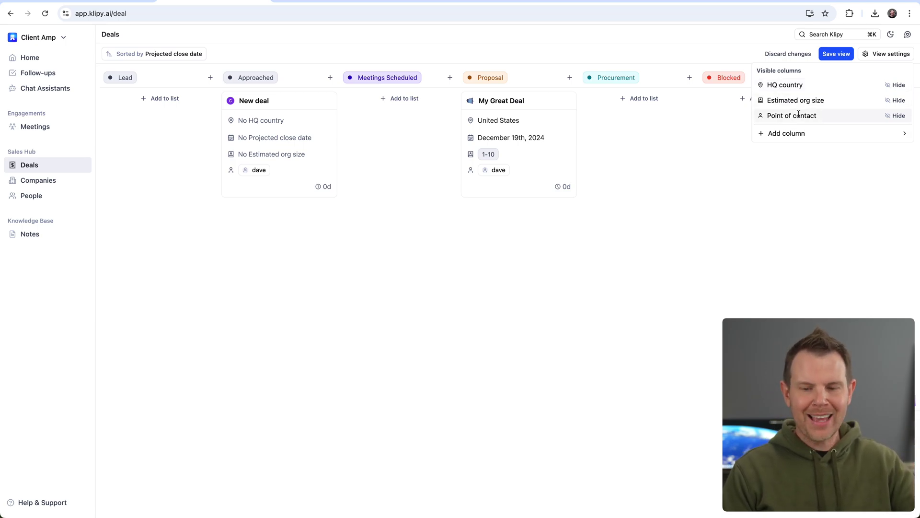
- Add the Deal value, Estimated ARR and Assignee columns back to the deal cards and close the view settings
{"action": "left_click", "coordinate": [803, 134]}
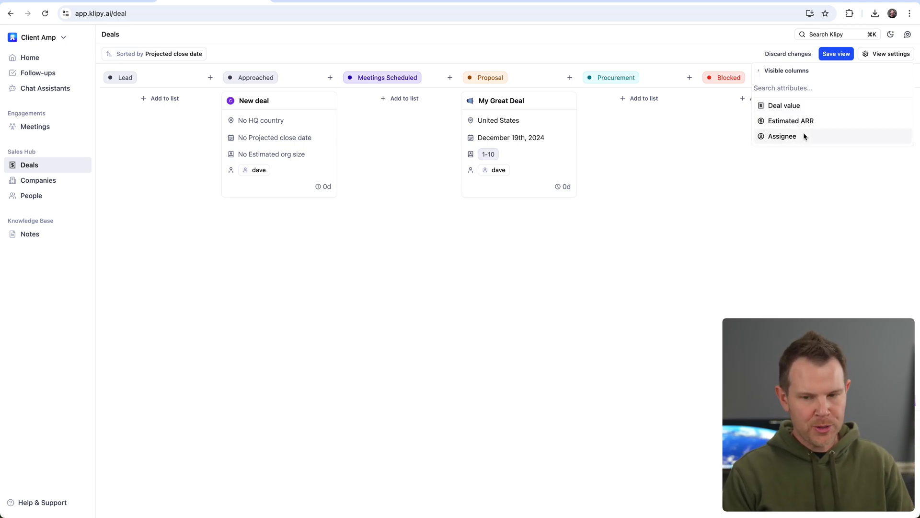
{"action": "left_click", "coordinate": [794, 108]}
{"action": "left_click", "coordinate": [794, 109]}
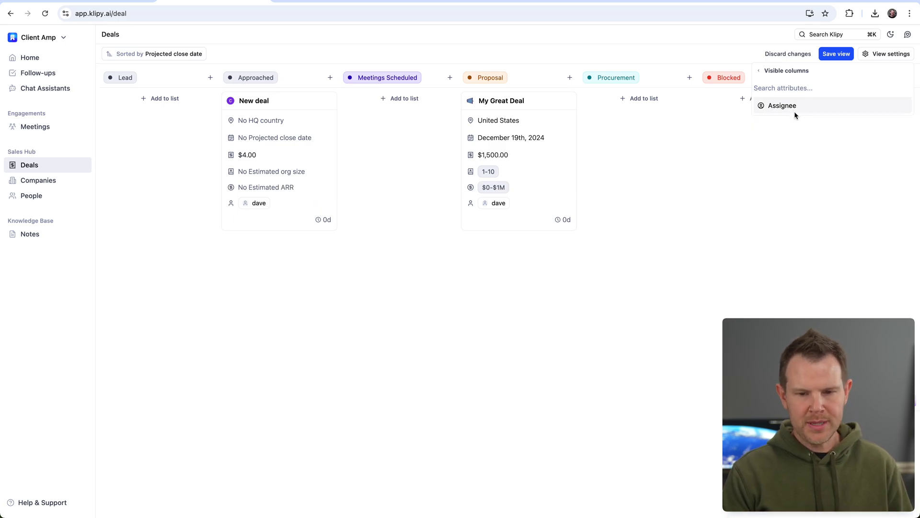
{"action": "left_click", "coordinate": [793, 111]}
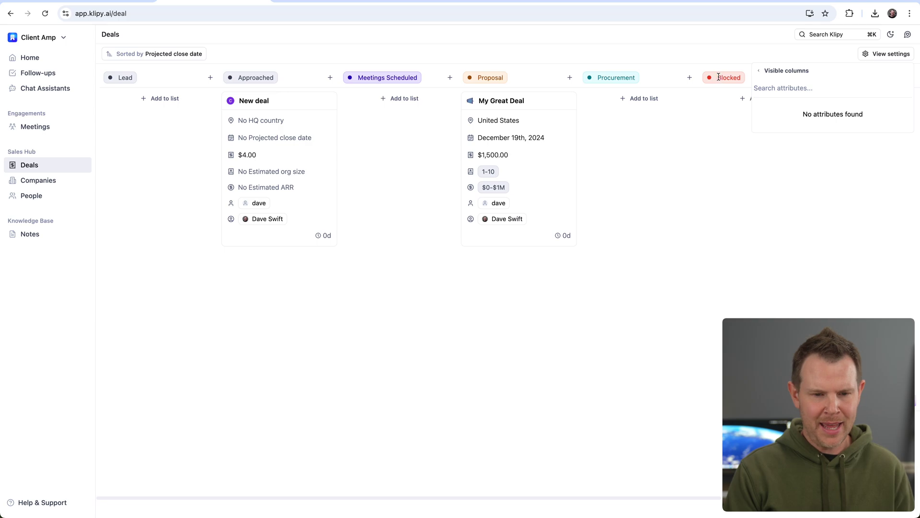
{"action": "scroll", "coordinate": [659, 138], "scroll_direction": "right", "scroll_amount": 2}
{"action": "scroll", "coordinate": [658, 138], "scroll_direction": "right", "scroll_amount": 3}
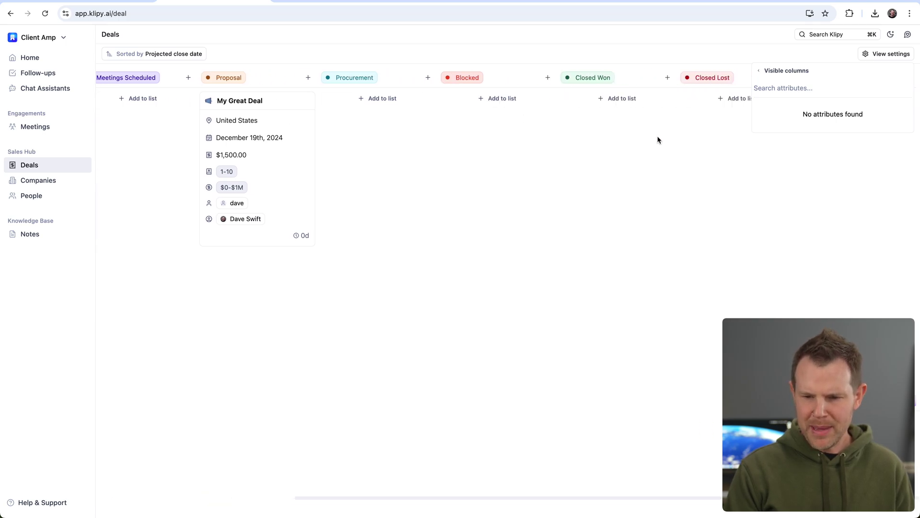
{"action": "left_click", "coordinate": [857, 154]}
{"action": "scroll", "coordinate": [288, 96], "scroll_direction": "left", "scroll_amount": 5}
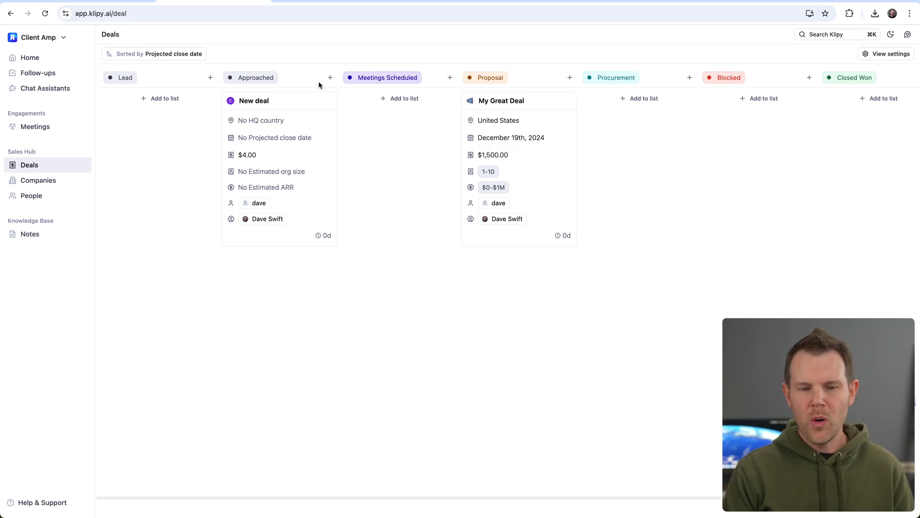
{"action": "left_click", "coordinate": [690, 78]}
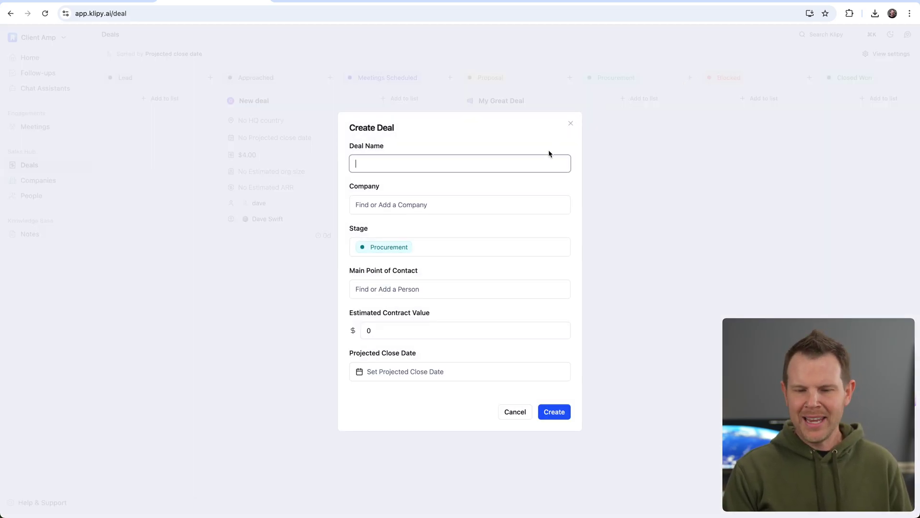
{"action": "left_click", "coordinate": [571, 125]}
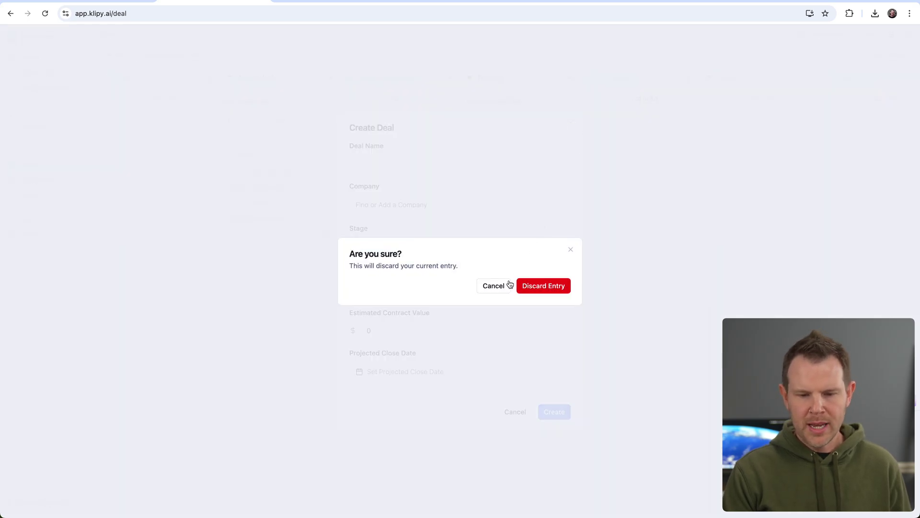
{"action": "left_click", "coordinate": [509, 285]}
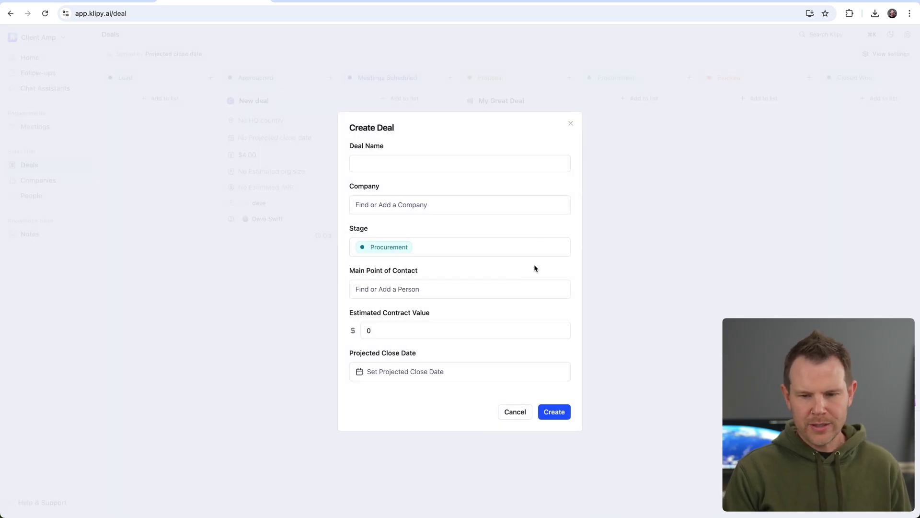
{"action": "left_click", "coordinate": [511, 413]}
{"action": "left_click", "coordinate": [540, 288]}
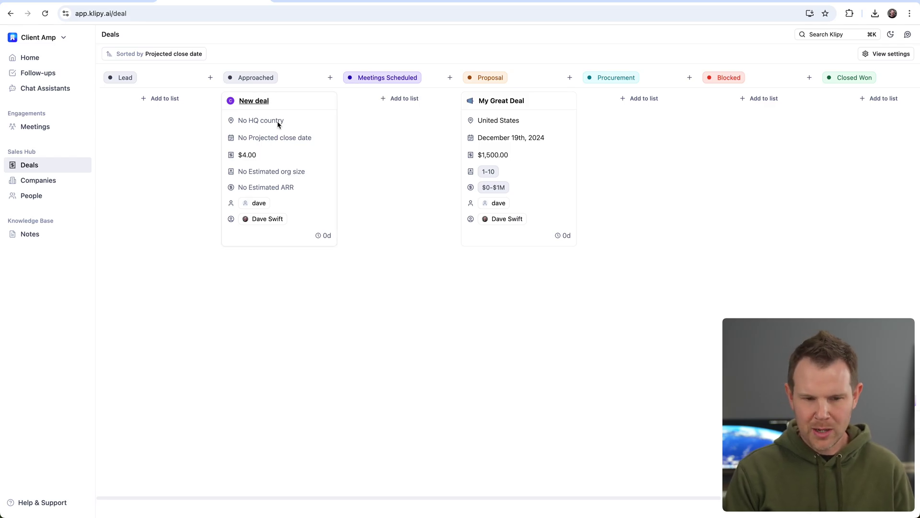
- View the home dashboard's pipeline overview, due follow-ups and recent interactions, and go back to the deals board
{"action": "scroll", "coordinate": [539, 181], "scroll_direction": "right", "scroll_amount": 1}
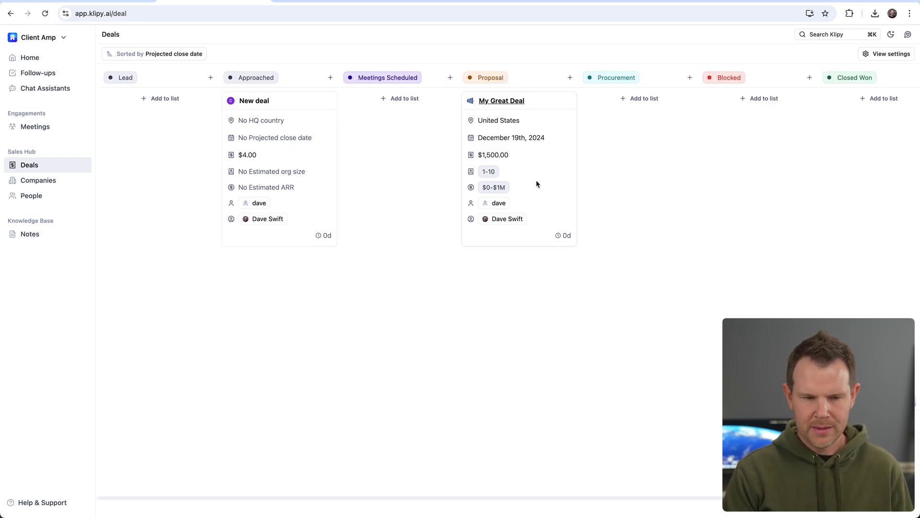
{"action": "left_click", "coordinate": [34, 58]}
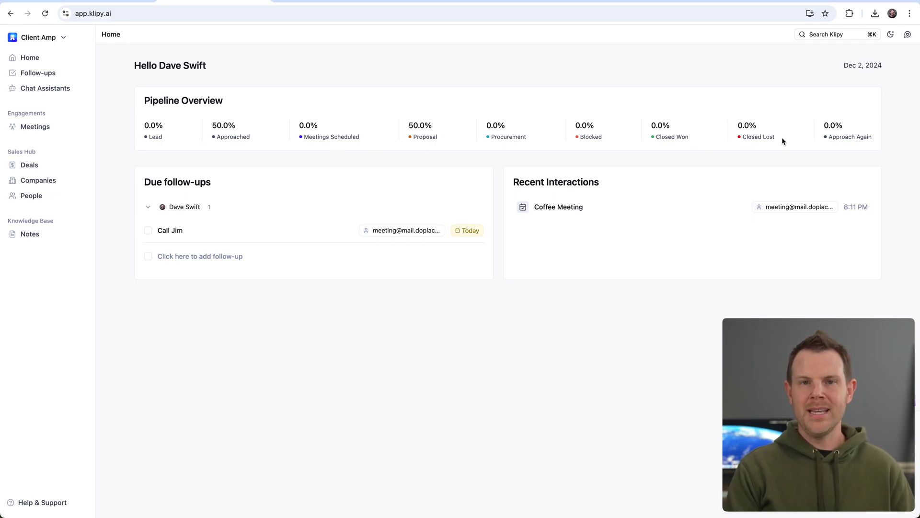
{"action": "left_click", "coordinate": [14, 164]}
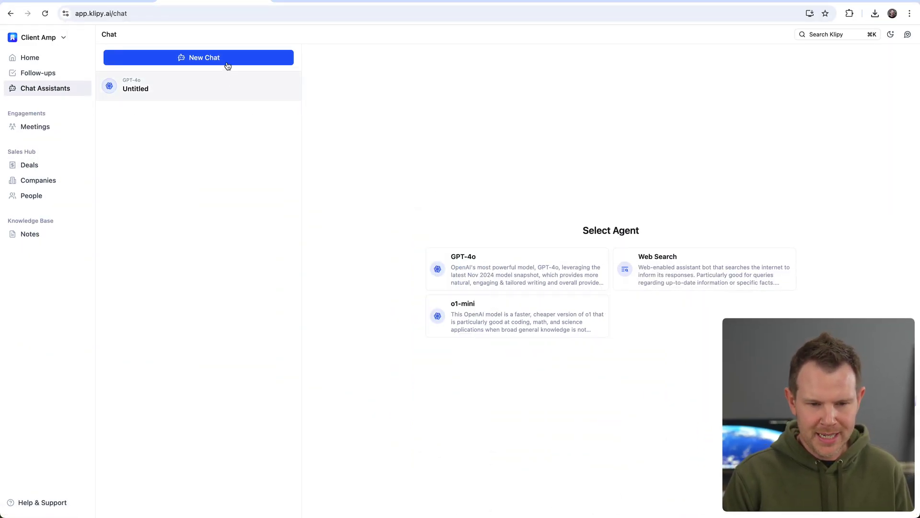
- View the untitled GPT-4o chat and the agents available for a new chat, and close the agent selection
{"action": "left_click", "coordinate": [213, 93]}
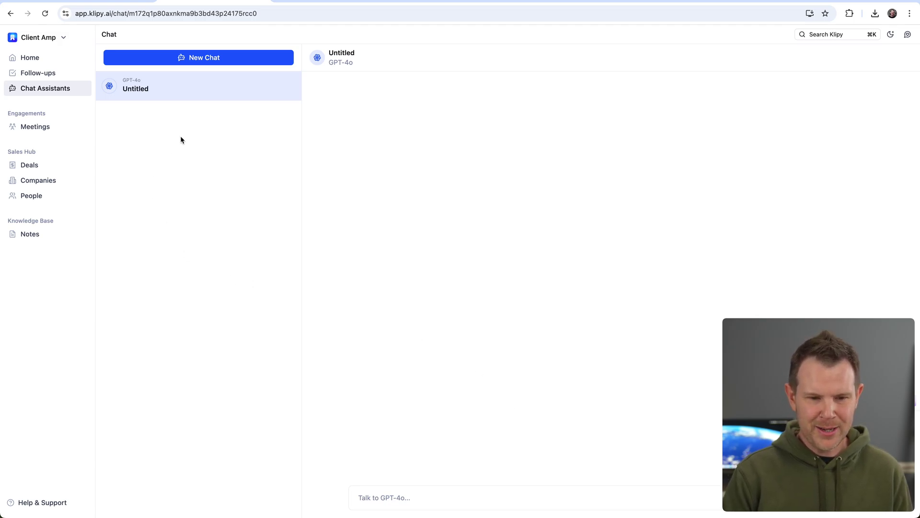
{"action": "left_click", "coordinate": [226, 58]}
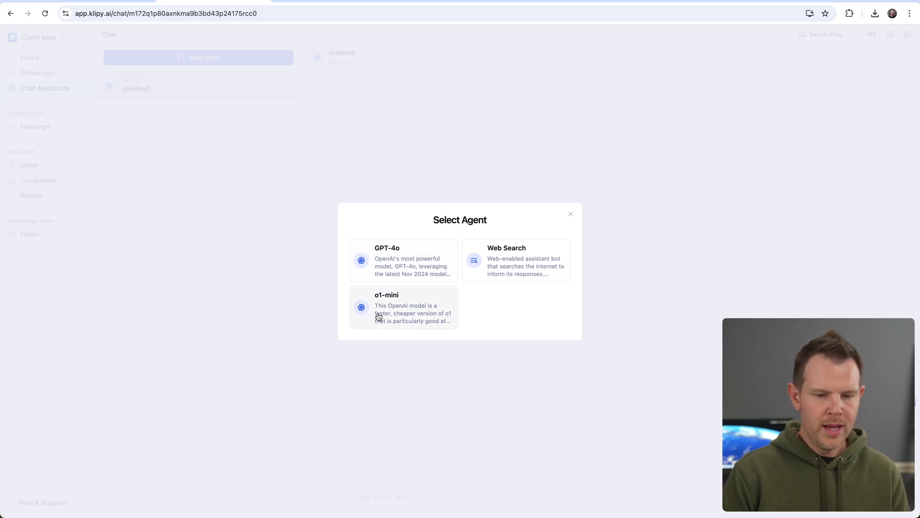
{"action": "left_click", "coordinate": [571, 214]}
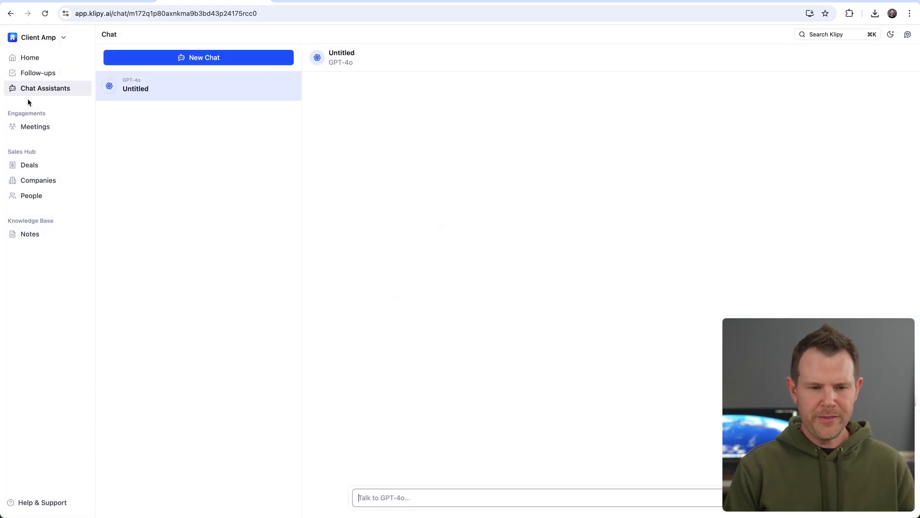
- View the upcoming meetings and open the creation of a new meeting
{"action": "left_click", "coordinate": [47, 130]}
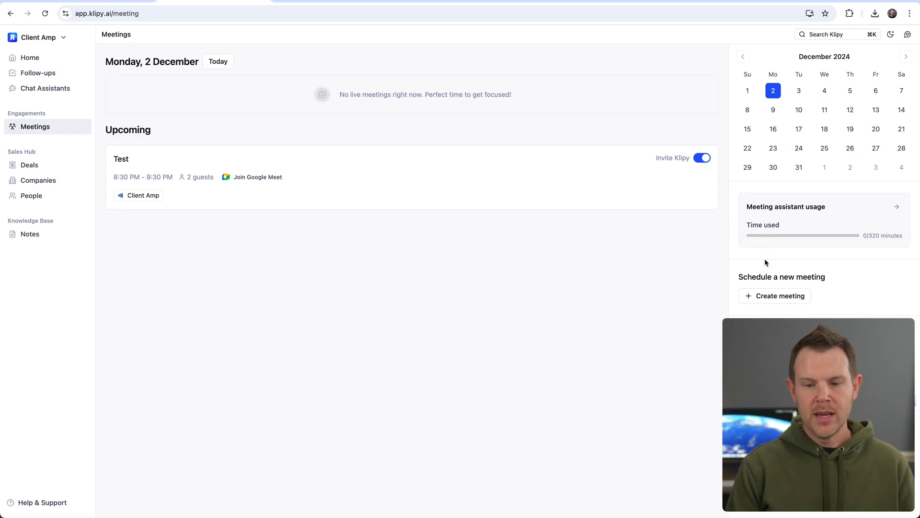
{"action": "left_click", "coordinate": [776, 301]}
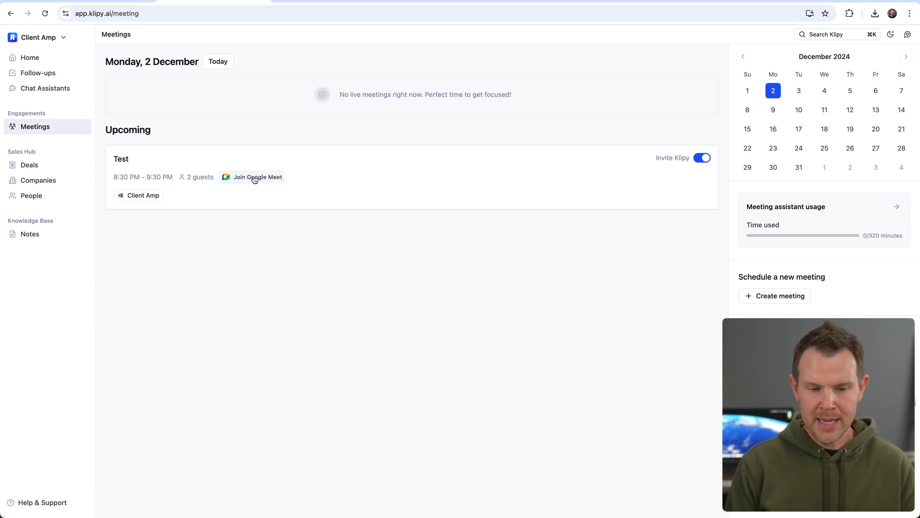
{"action": "left_click", "coordinate": [321, 176]}
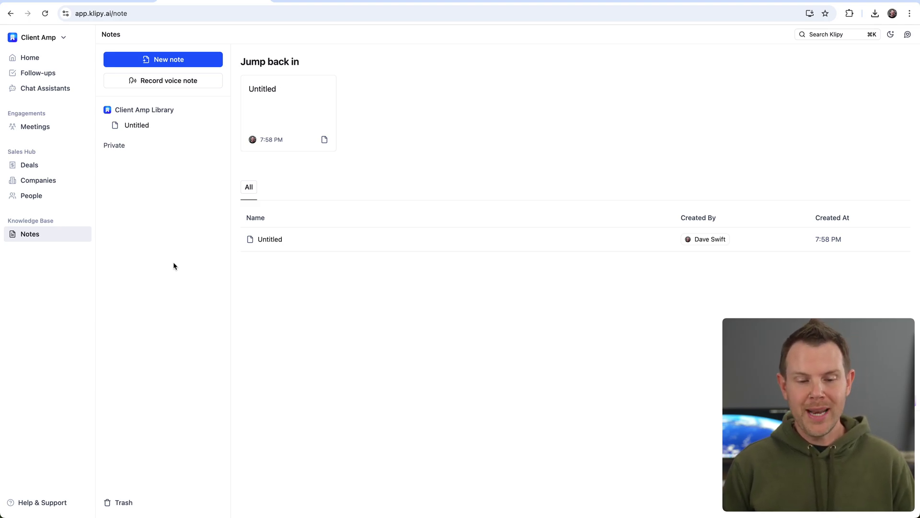
- Open the untitled note, title it "My Top Secret Sales Tactics" and write "Here is what you do..." with the bullet "Step 1: Close the deal."
{"action": "left_click", "coordinate": [280, 240]}
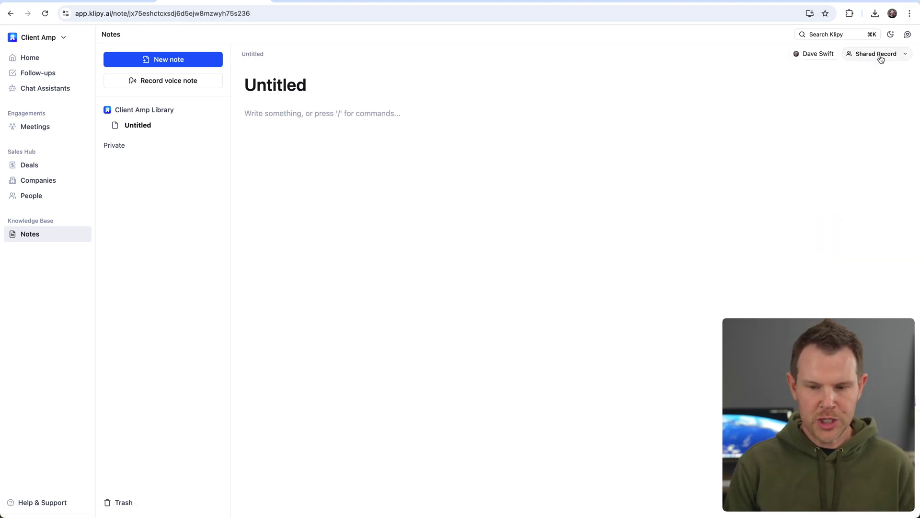
{"action": "triple_click", "coordinate": [354, 94]}
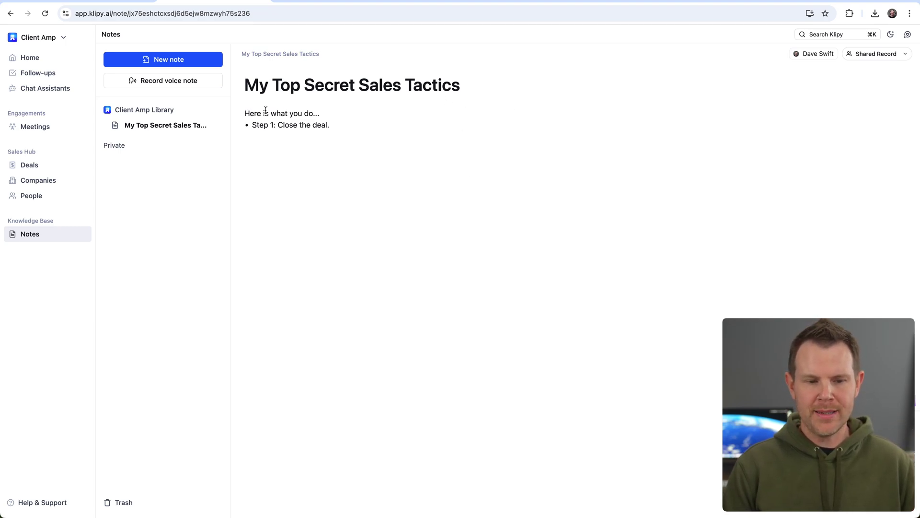
- Make the sales tactics note a Private Record and switch it back to a Shared Record
{"action": "left_click", "coordinate": [891, 54]}
{"action": "left_click", "coordinate": [851, 116]}
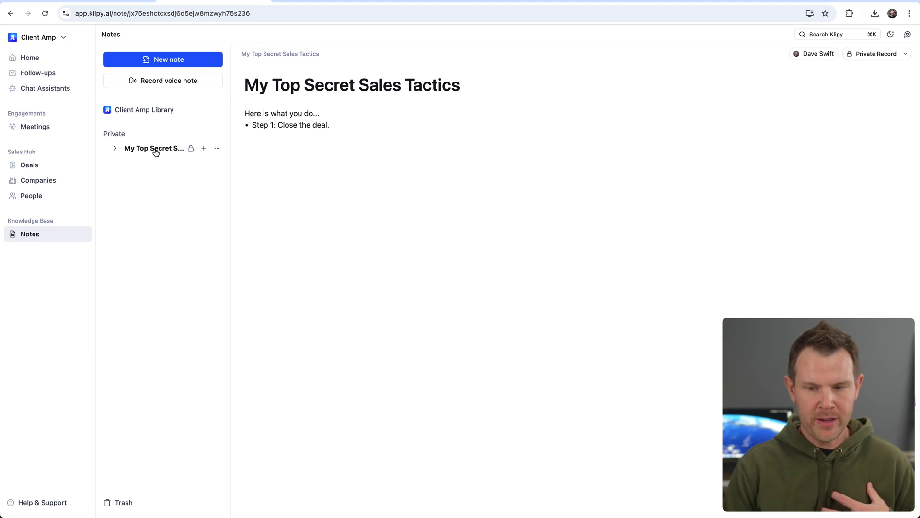
{"action": "left_click", "coordinate": [905, 54]}
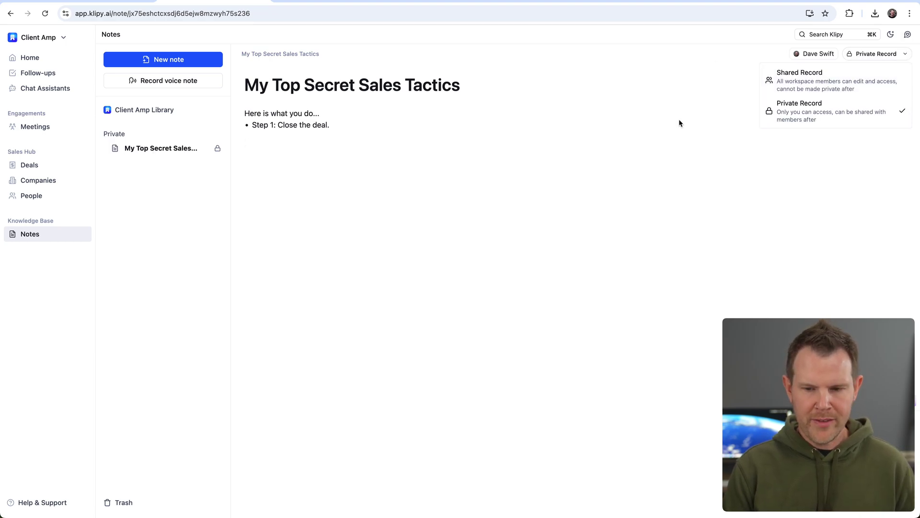
{"action": "left_click", "coordinate": [803, 79]}
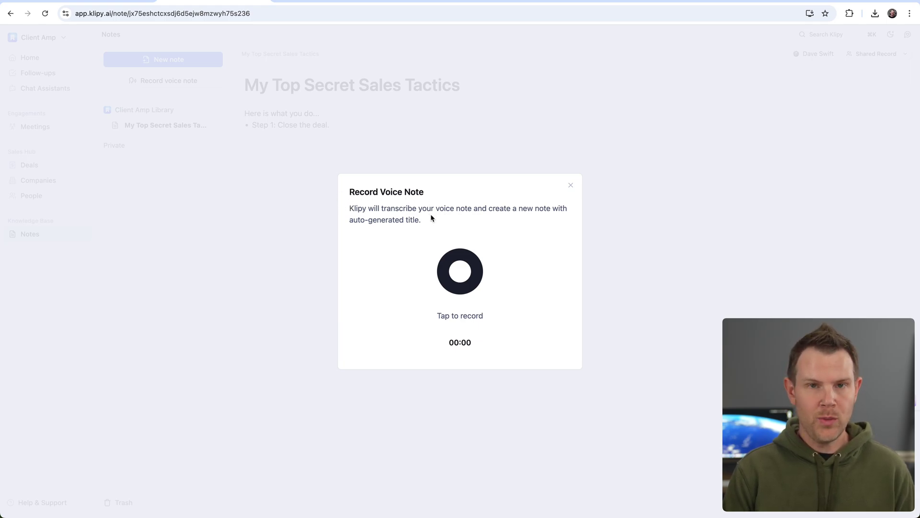
- Record a short test voice note, allowing the site to use the microphone, and stop the recording
{"action": "left_click", "coordinate": [461, 274]}
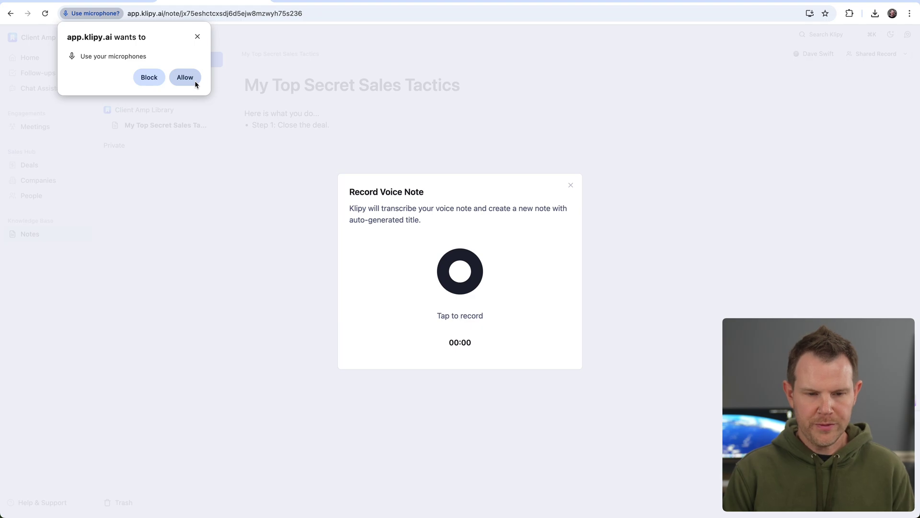
{"action": "left_click", "coordinate": [191, 79]}
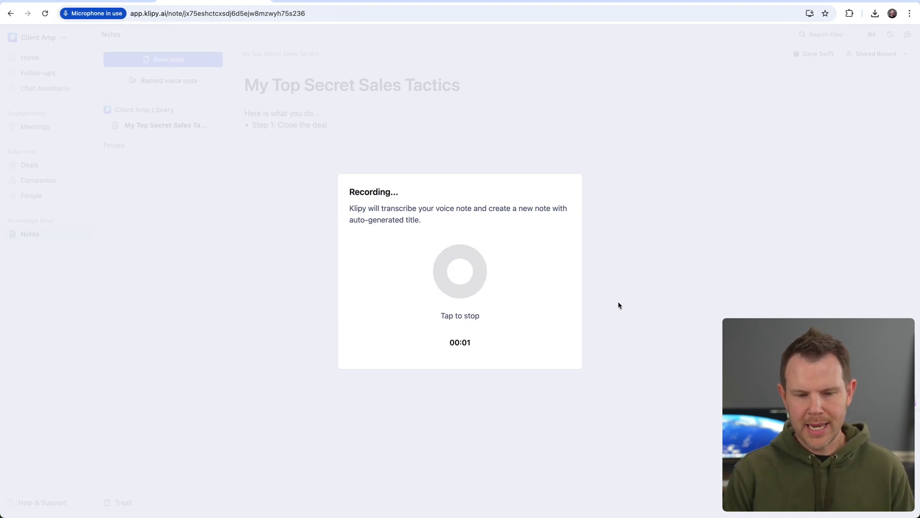
{"action": "left_click", "coordinate": [479, 274]}
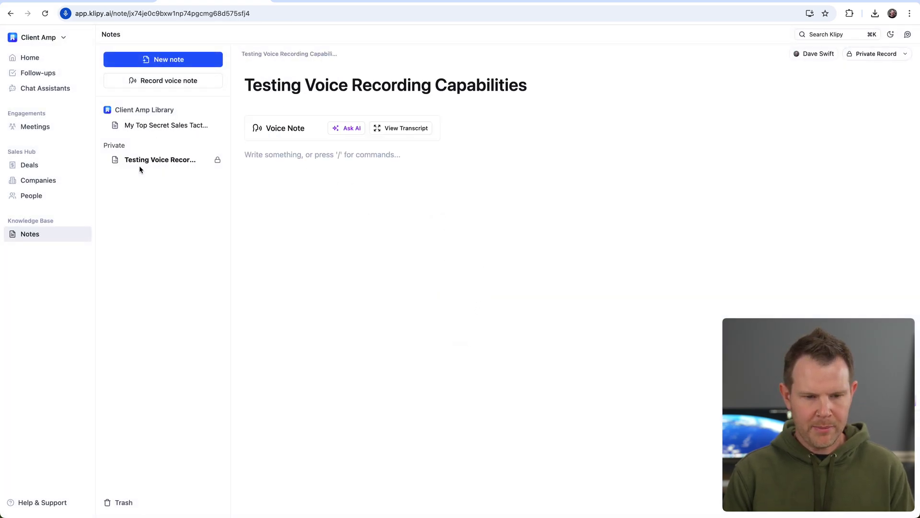
- Add the voice note's full transcript to the note body and delete the two duplicate lines
{"action": "left_click", "coordinate": [151, 161]}
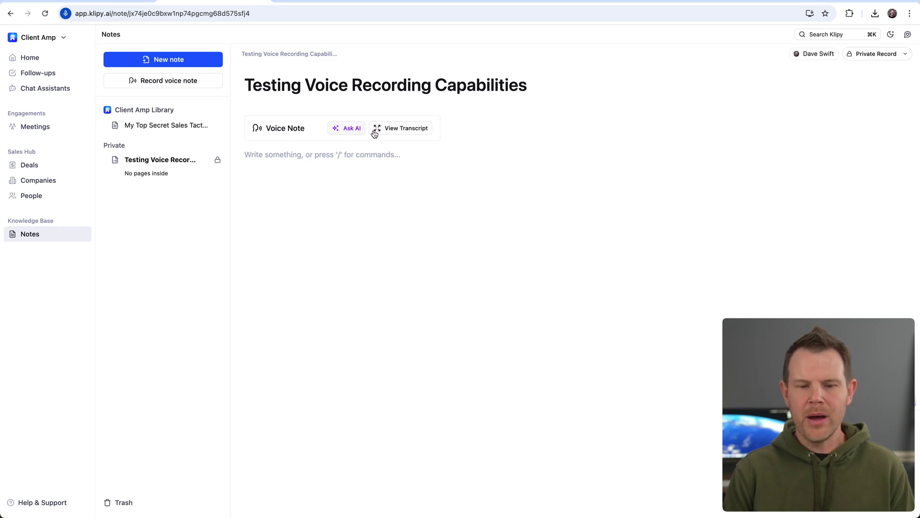
{"action": "left_click", "coordinate": [416, 129]}
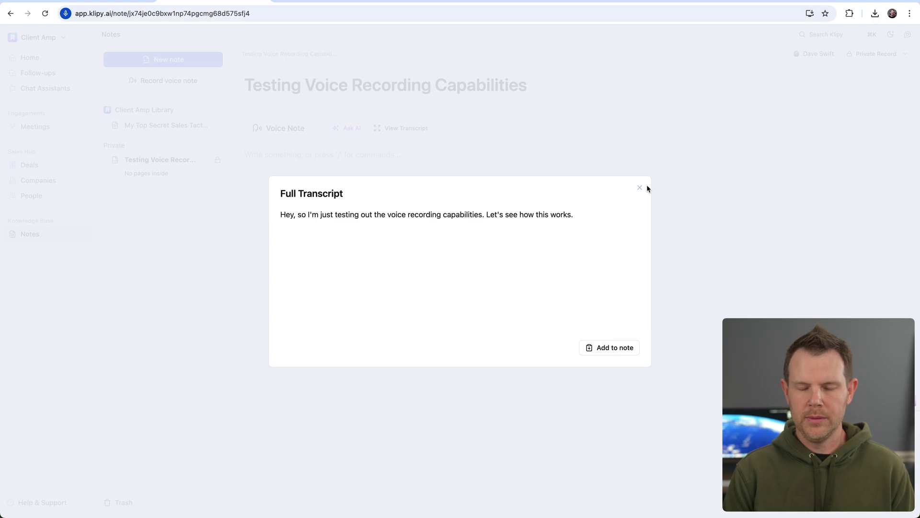
{"action": "double_click", "coordinate": [626, 352]}
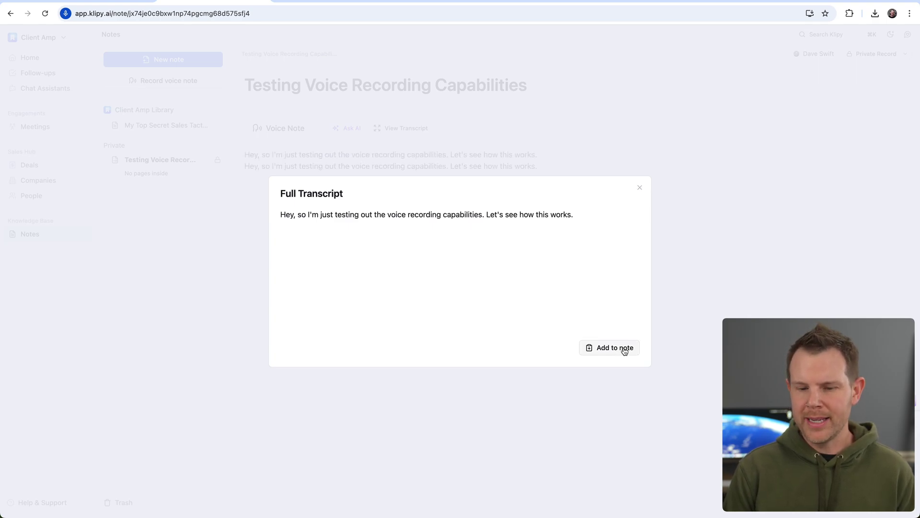
{"action": "left_click", "coordinate": [625, 351]}
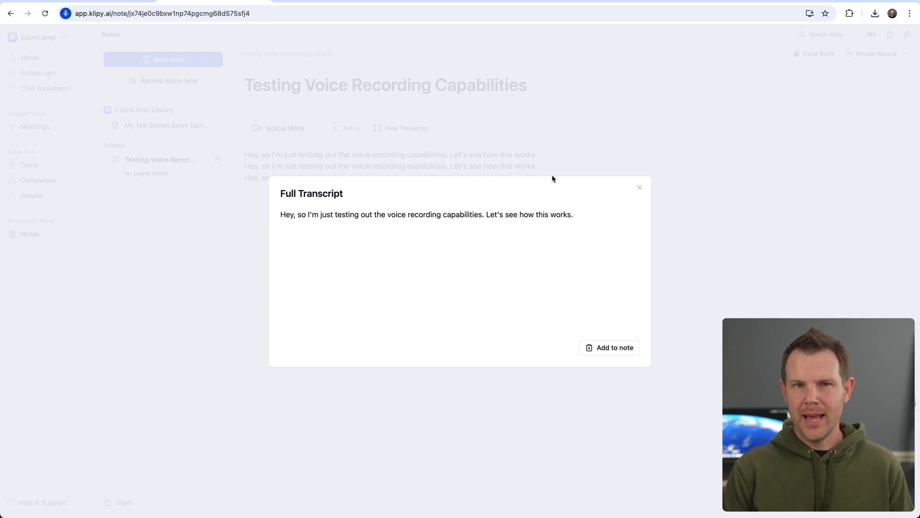
{"action": "left_click", "coordinate": [640, 187]}
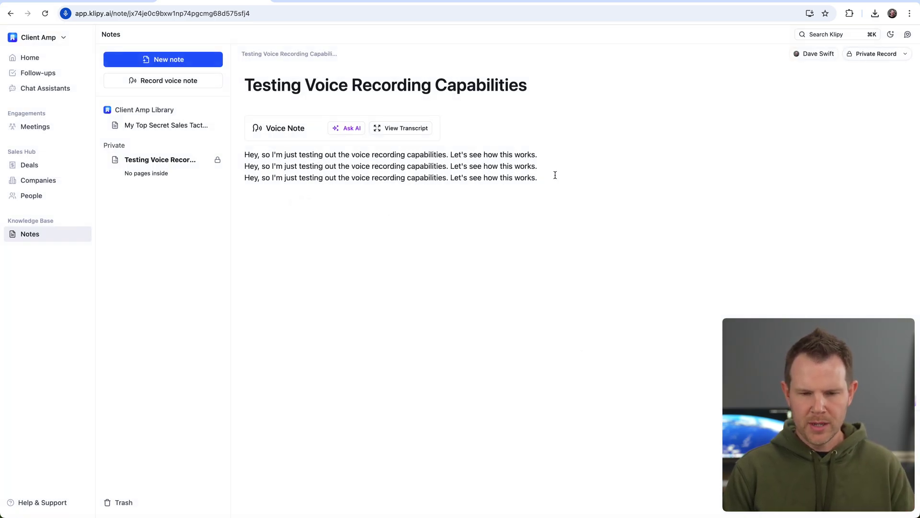
{"action": "left_click_drag", "start_coordinate": [557, 181], "coordinate": [221, 164]}
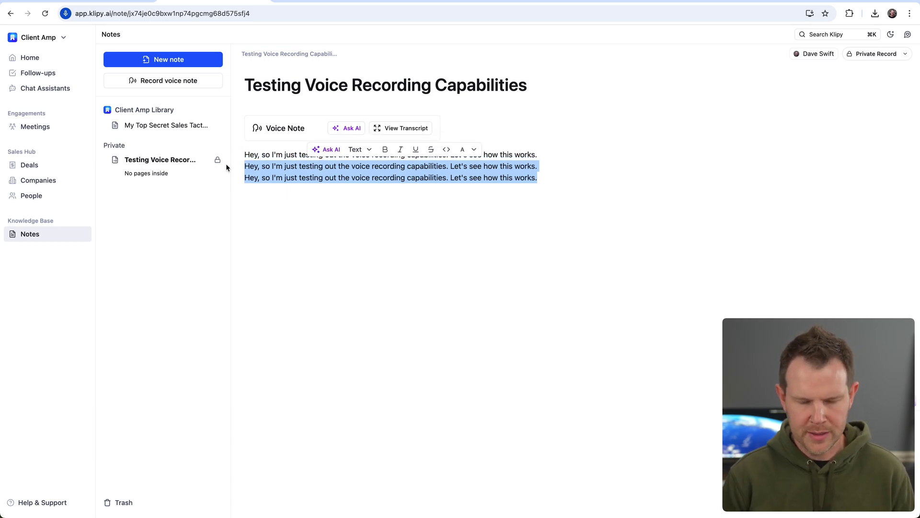
{"action": "key", "text": "BackSpace"}
- View the AI options for the voice note, such as Summarize and Get Action Items, and close them
{"action": "left_click", "coordinate": [340, 128]}
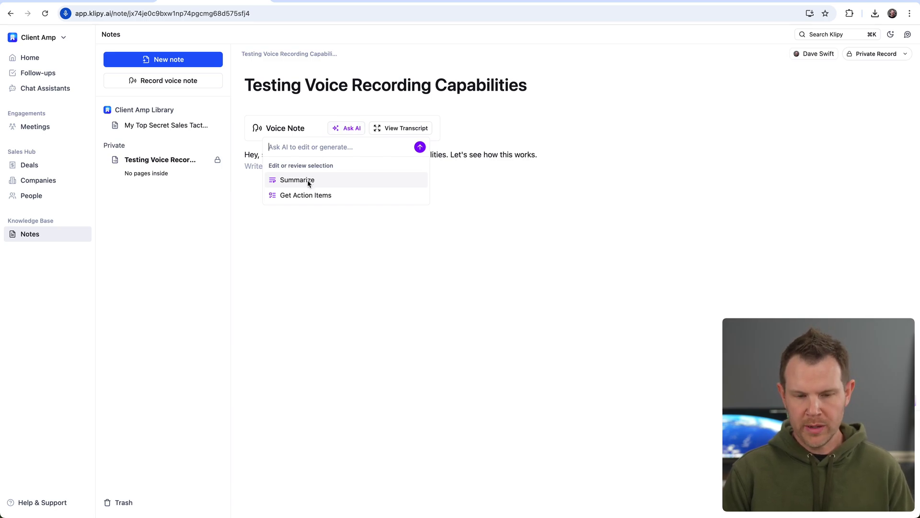
{"action": "left_click", "coordinate": [463, 207]}
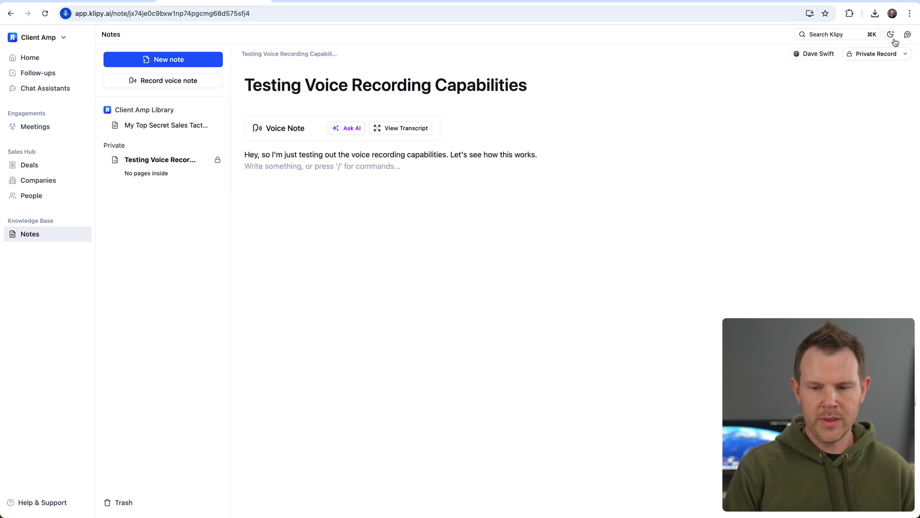
{"action": "left_click", "coordinate": [887, 53]}
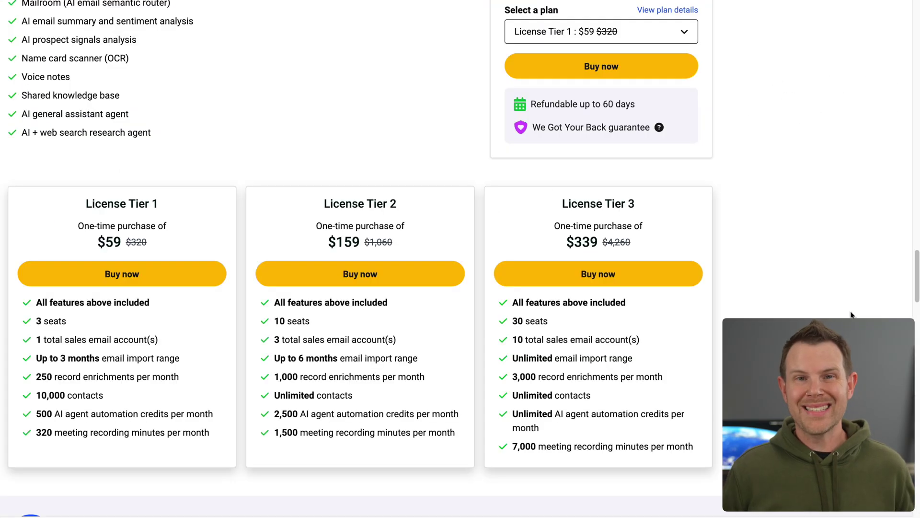